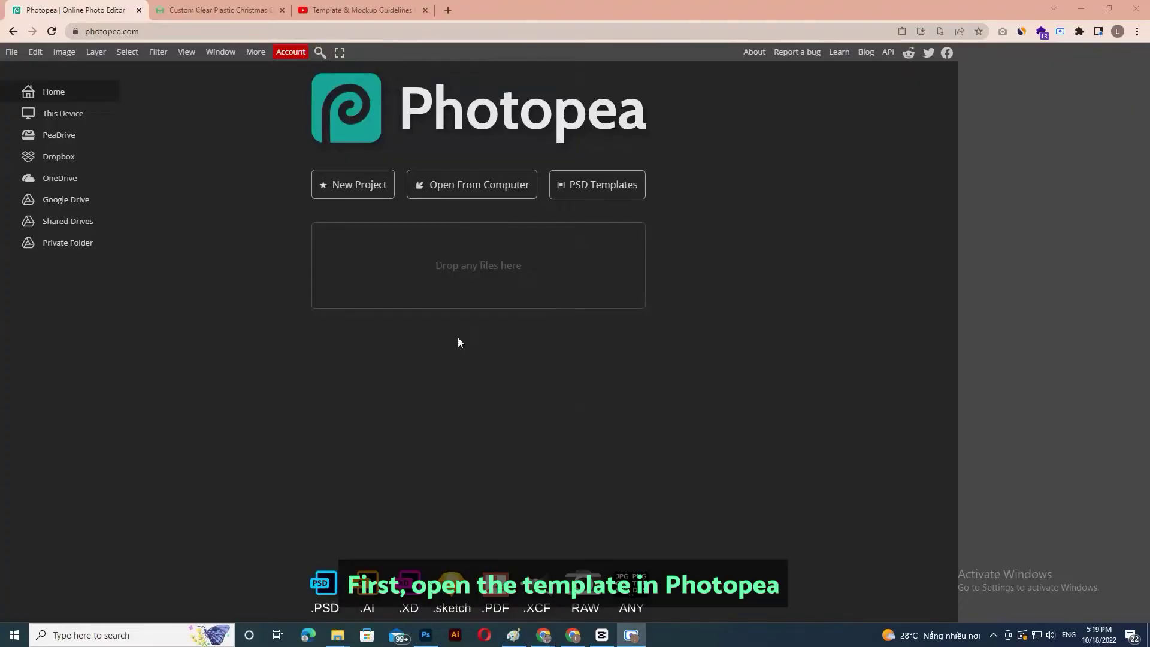
# Review the Merchize ornament page's Mockup & Template print guidelines and template download links.
pyautogui.click(456, 184)
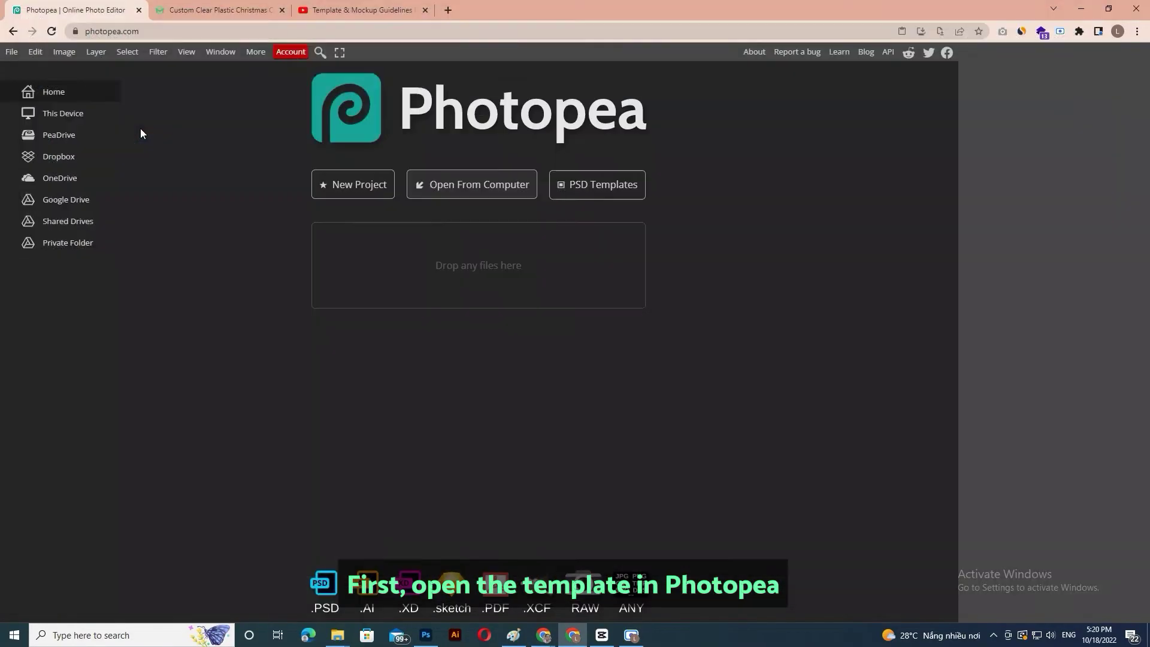
pyautogui.click(218, 9)
pyautogui.scroll(-6, 616, 323)
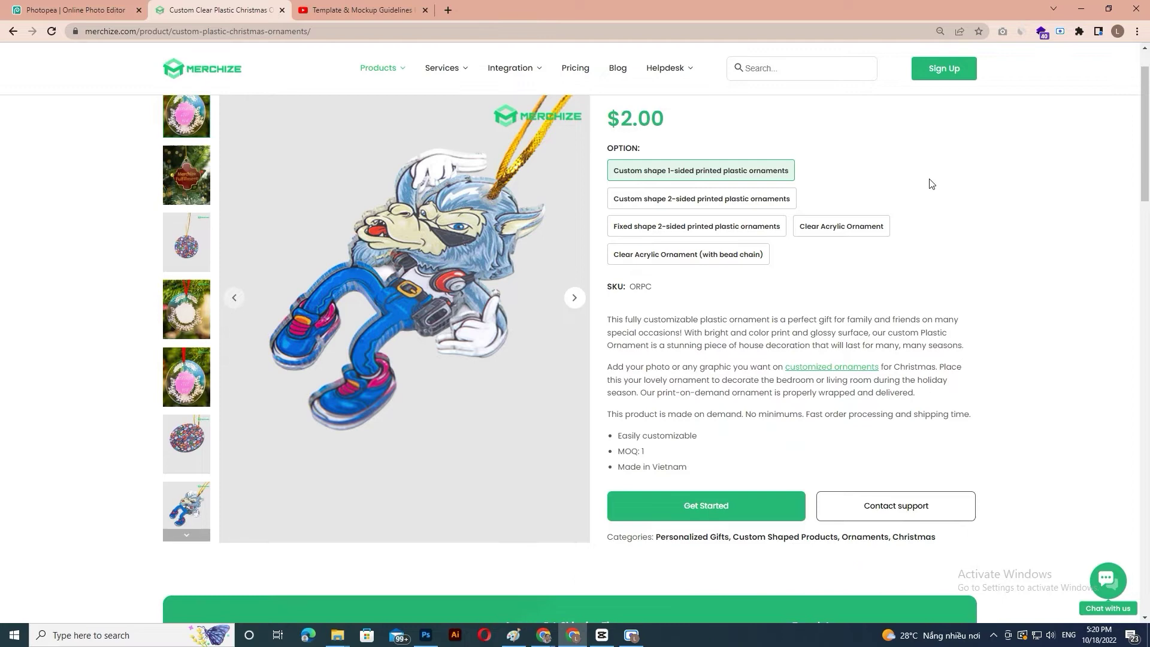
pyautogui.scroll(-3, 616, 324)
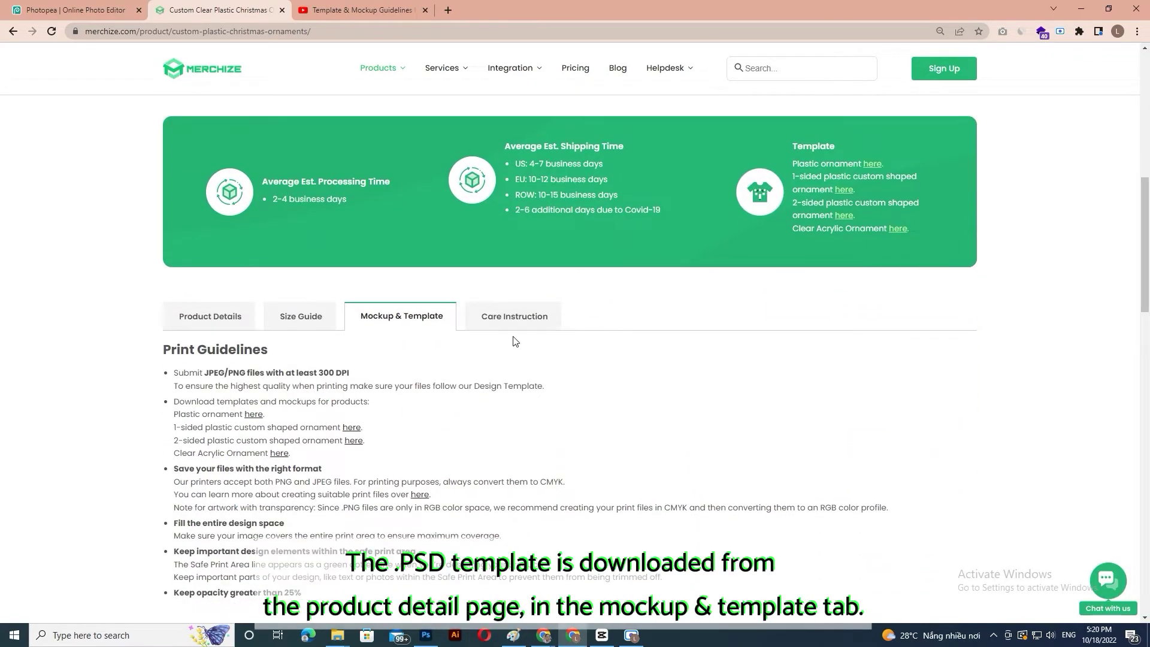
pyautogui.scroll(-1, 267, 369)
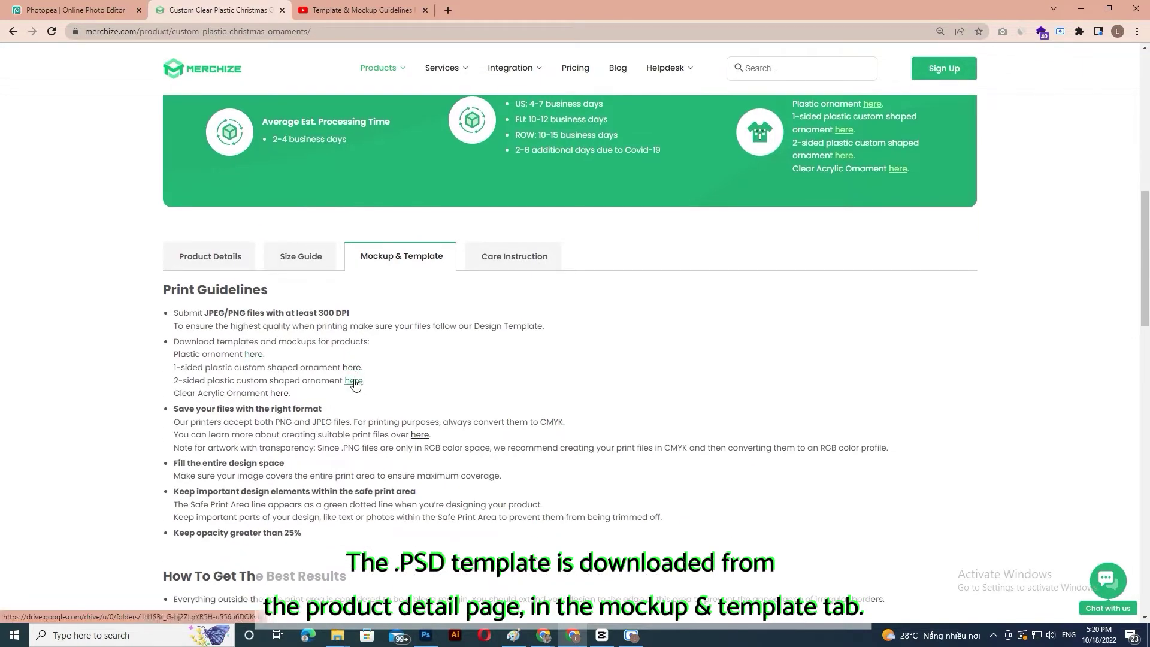
# Return to the ORNC2 ornament template and zoom into the Front Print Design notes.
pyautogui.hotkey('ctrl', 'shift', 'Tab')
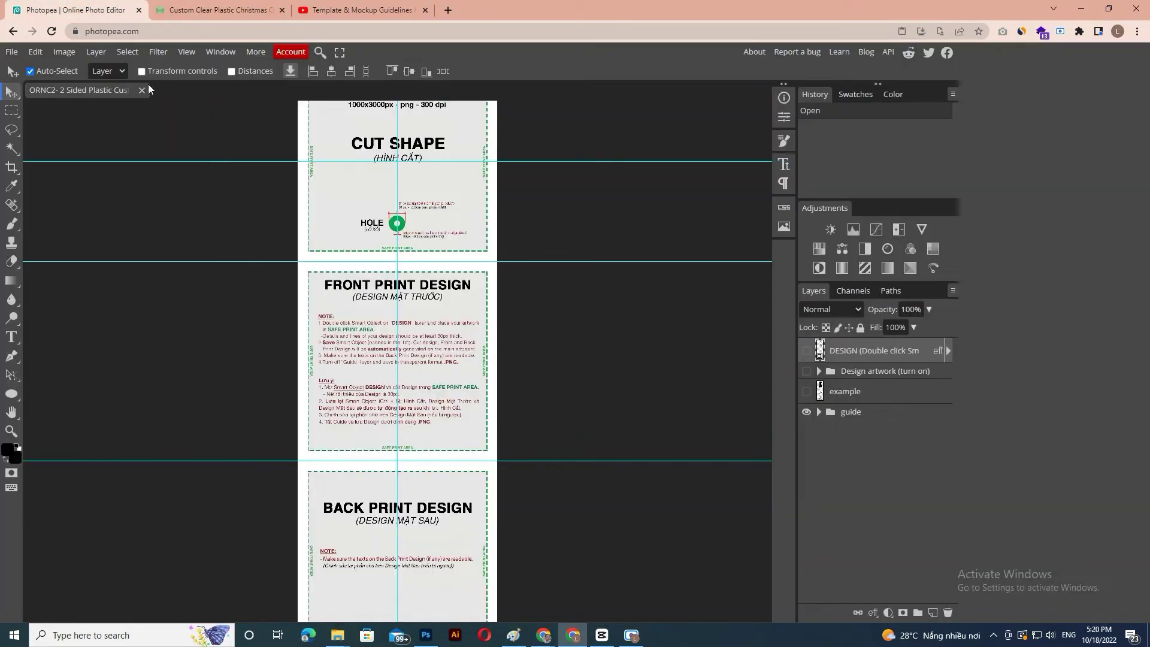
pyautogui.scroll(2, 431, 342)
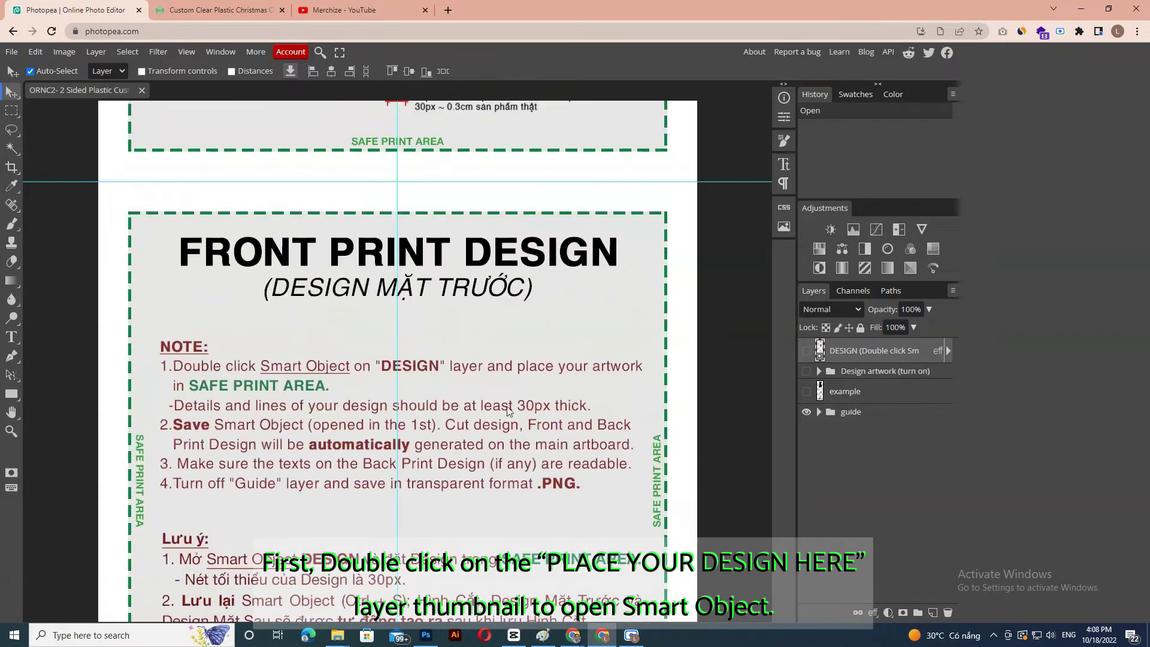
# Open the DESIGN smart object, then open both witch_girl_hat_ribbon front and back files.
pyautogui.doubleClick(820, 354)
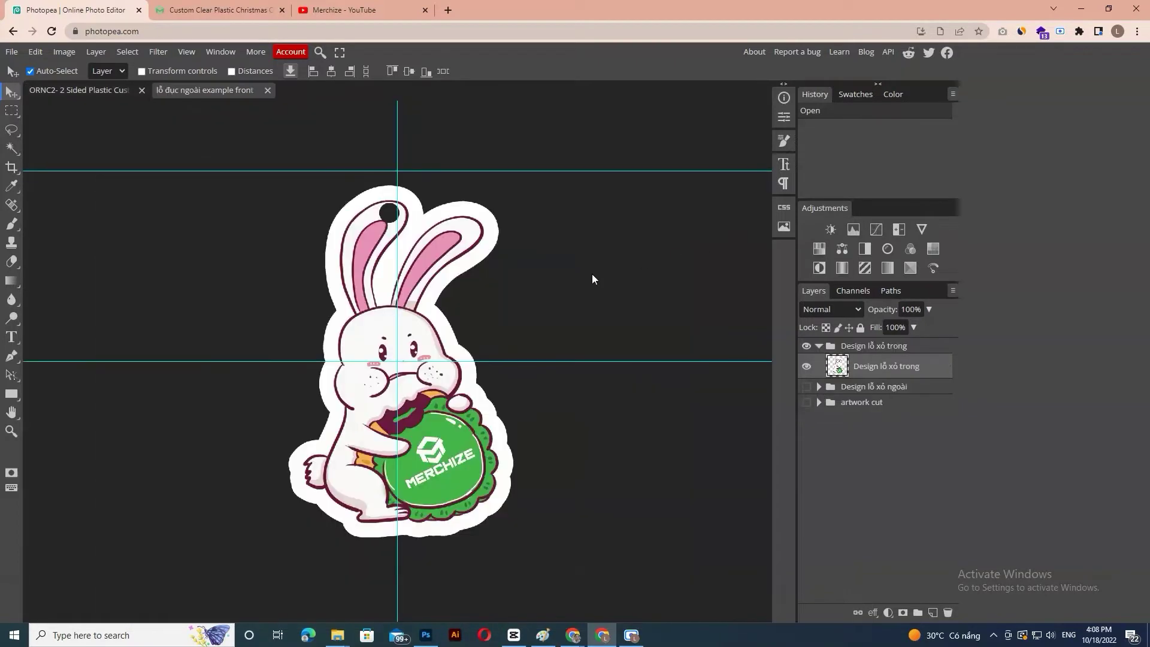
pyautogui.click(18, 58)
pyautogui.click(24, 78)
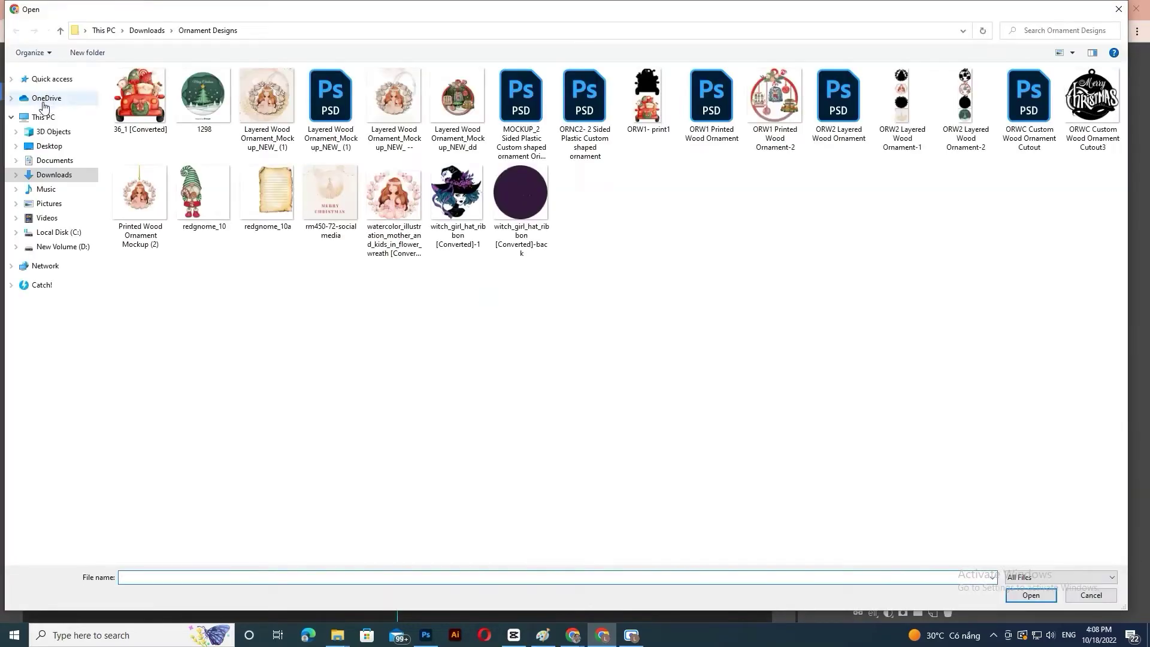
pyautogui.click(507, 208)
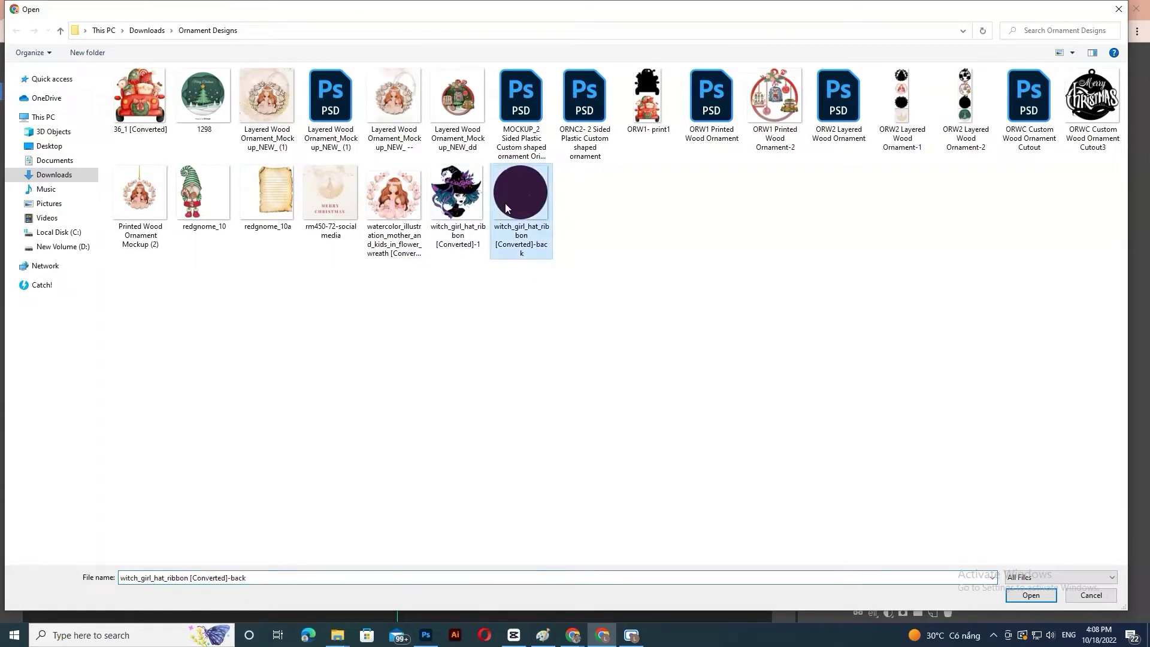
pyautogui.keyDown('ctrl'); pyautogui.click(450, 201); pyautogui.keyUp('ctrl')
pyautogui.press('Return')
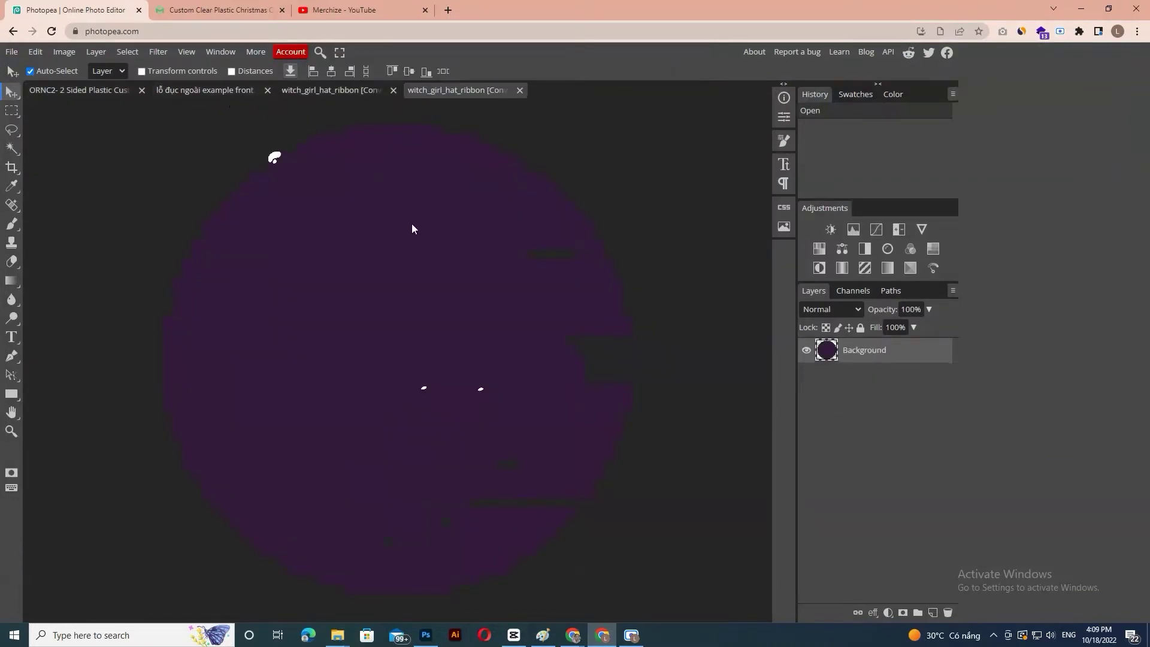
# Copy both witch girl designs into the smart object and scale them to about 87%, centred.
pyautogui.hotkey('ctrl', 'a')
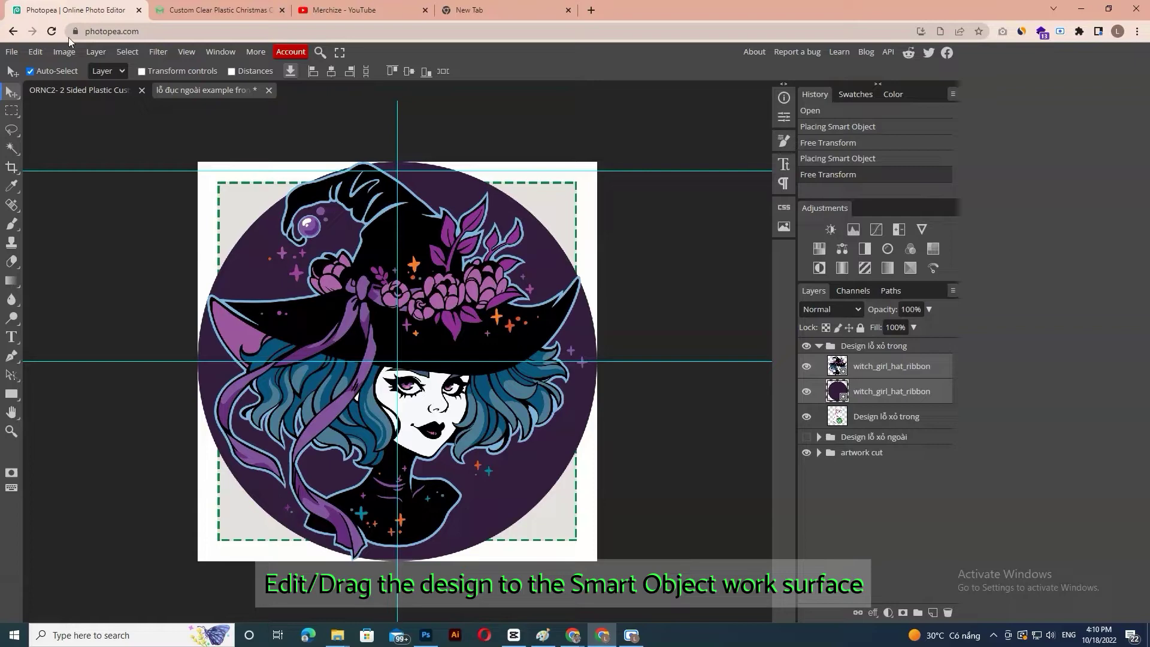
pyautogui.click(39, 51)
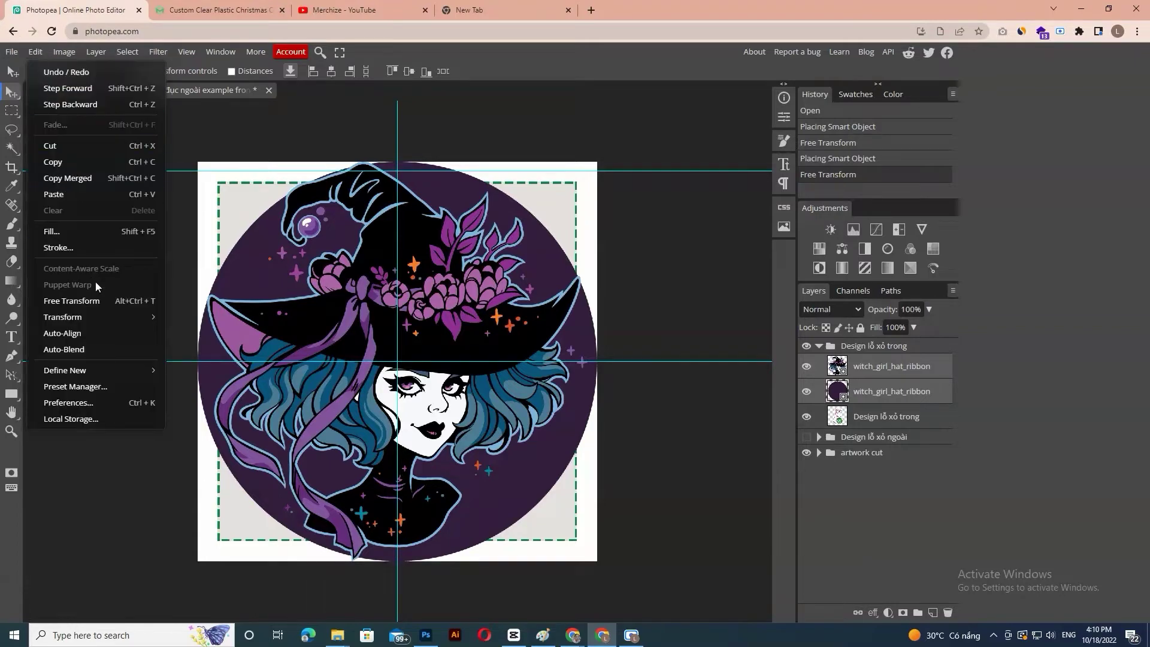
pyautogui.hotkey('alt', 'ctrl', 't')
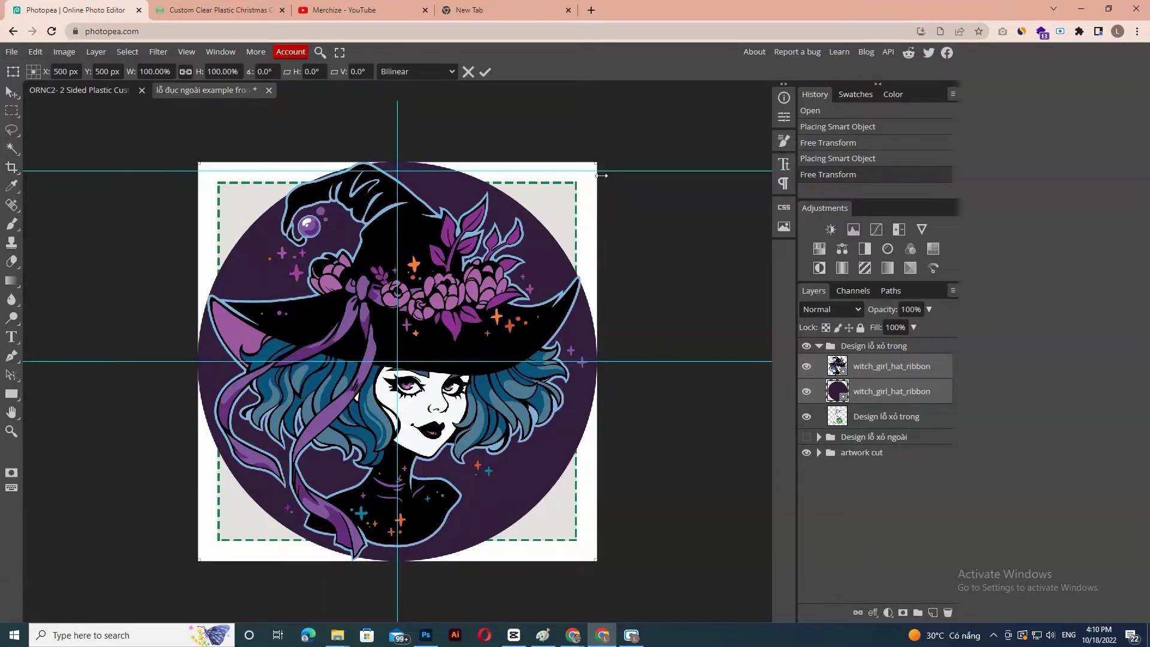
pyautogui.hotkey('ctrl', '-')
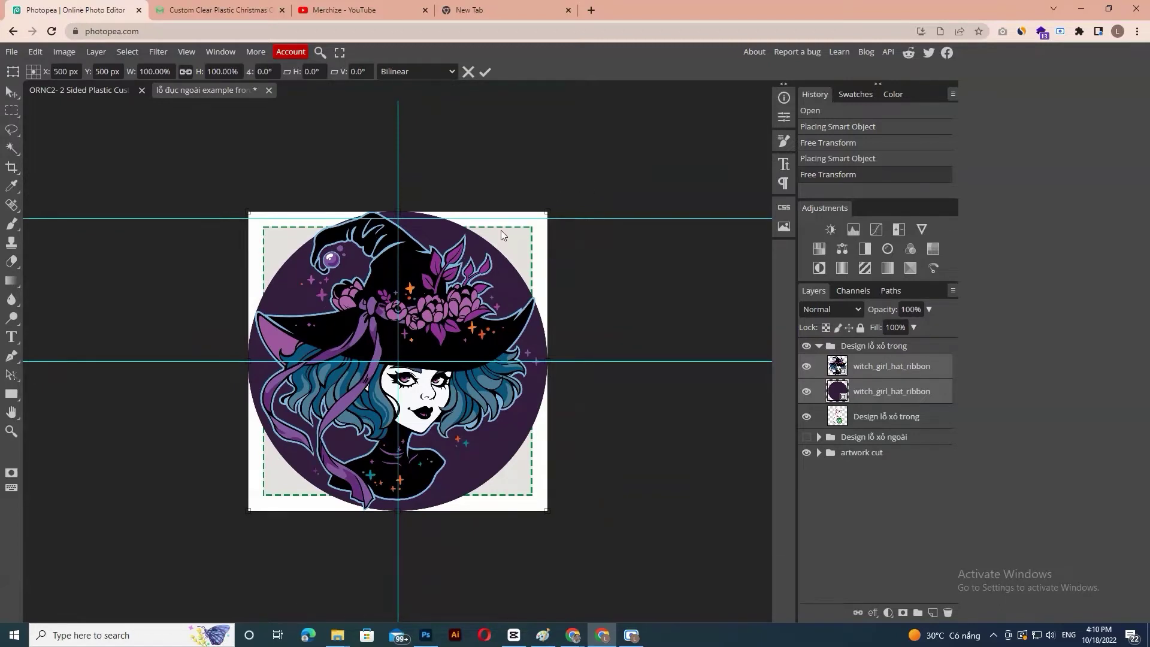
pyautogui.click(519, 224)
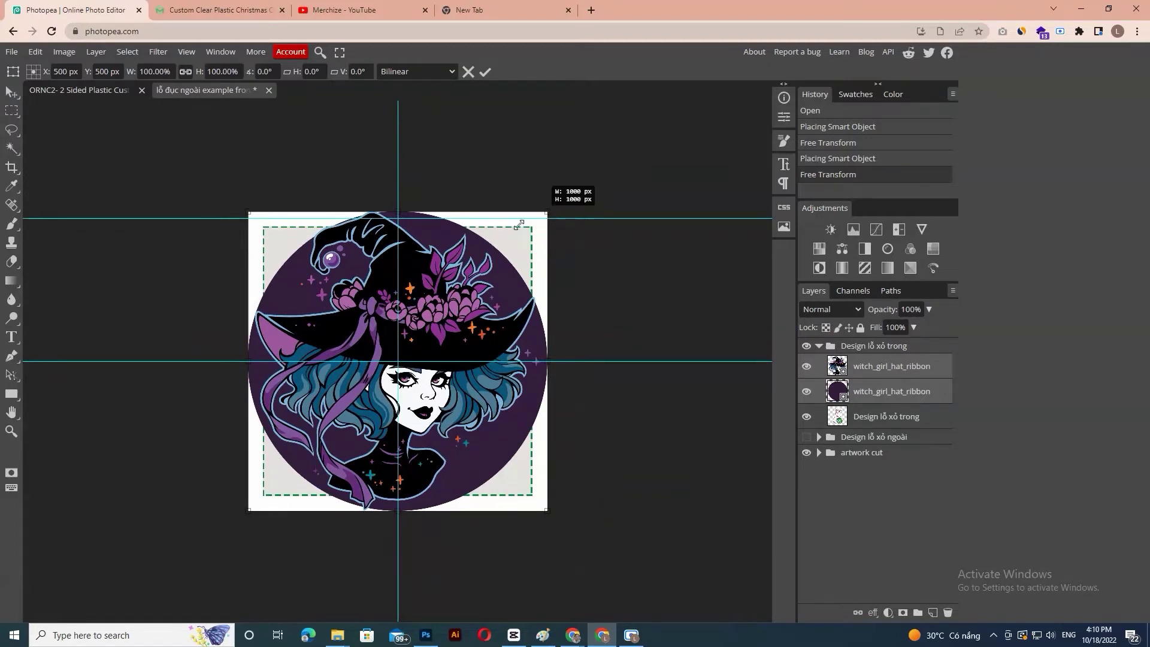
pyautogui.moveTo(519, 224); pyautogui.dragTo(520, 226)
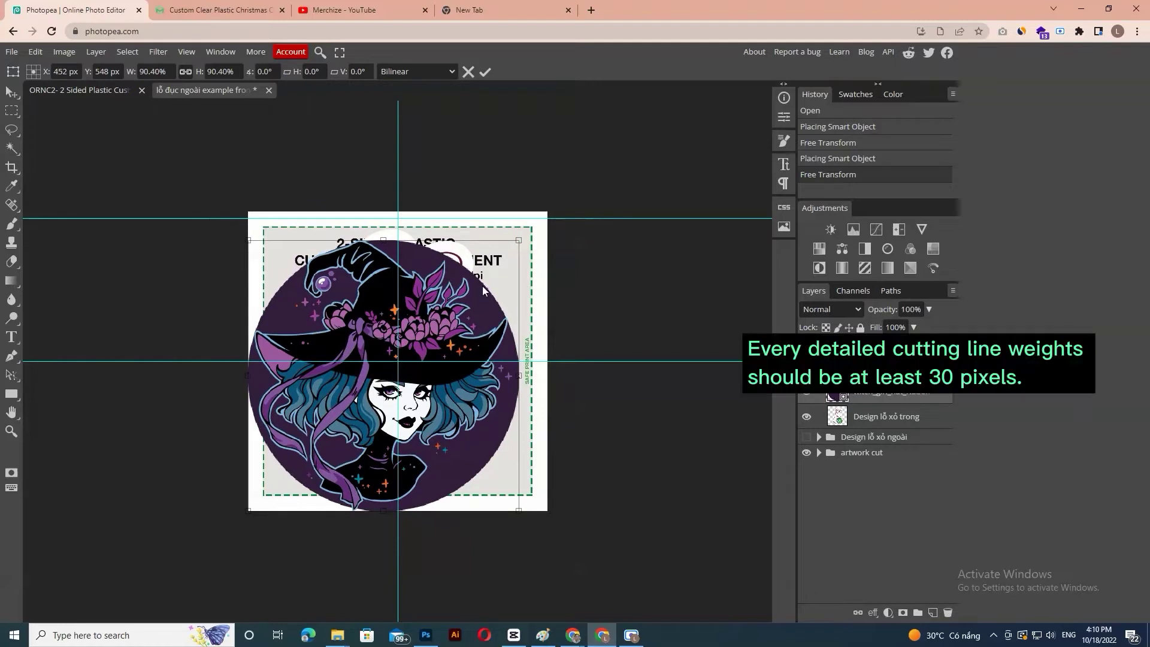
pyautogui.moveTo(483, 286); pyautogui.dragTo(487, 283)
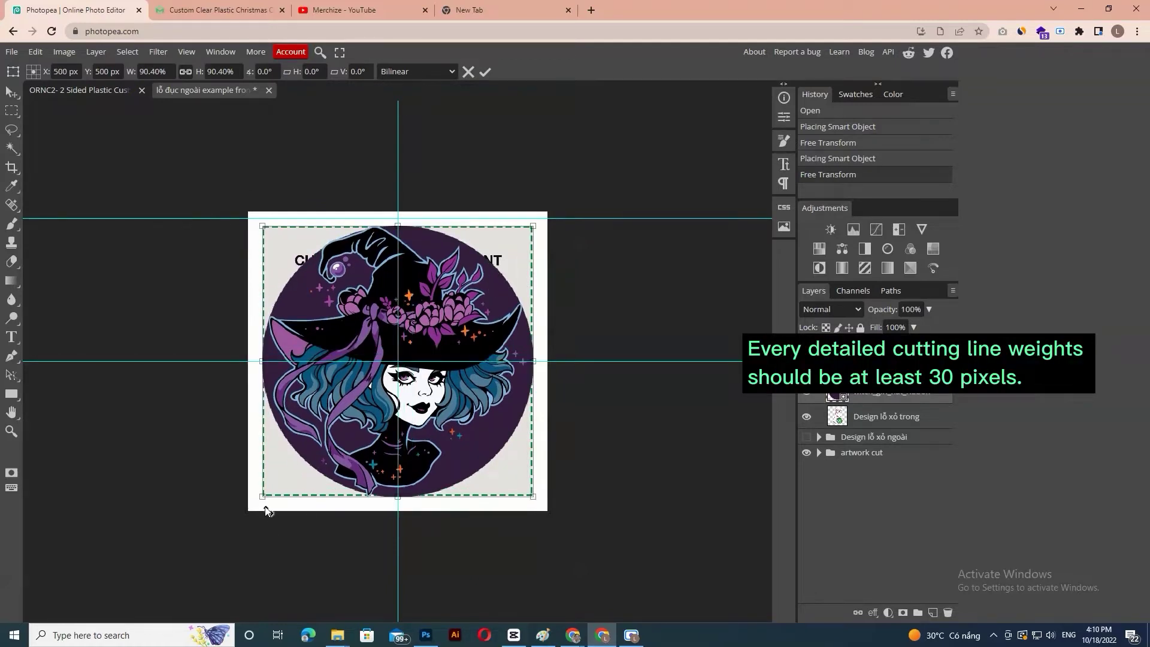
pyautogui.moveTo(262, 497); pyautogui.dragTo(270, 492)
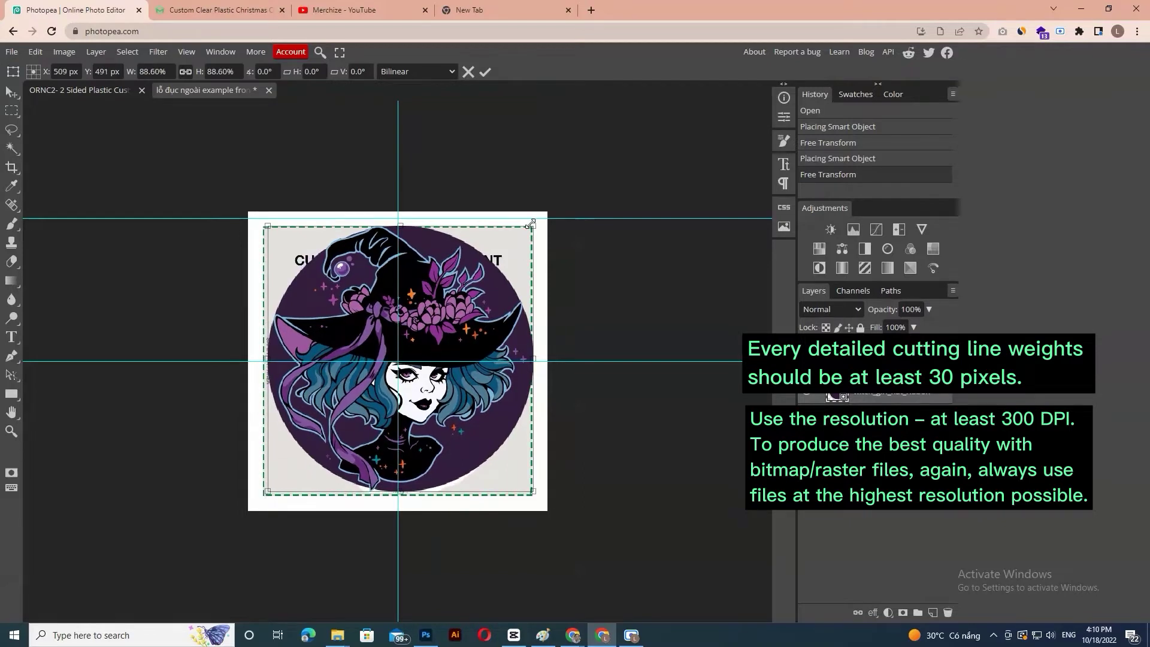
pyautogui.moveTo(530, 224); pyautogui.dragTo(527, 229)
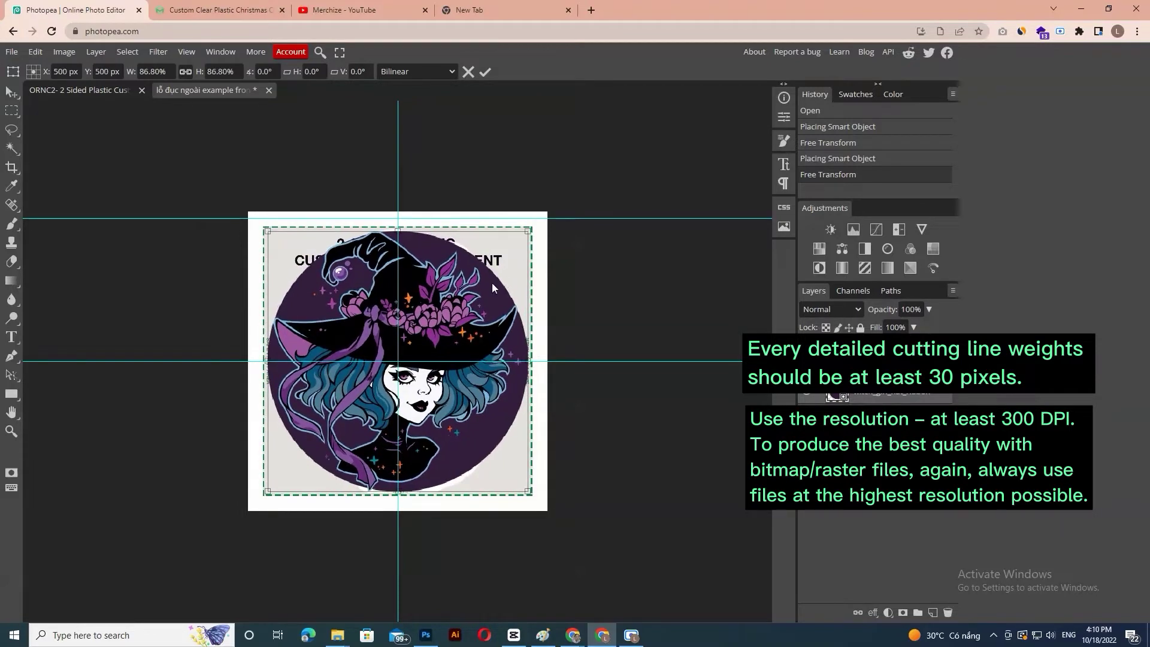
# Apply the 87% resize and dismiss the screen-recorder bar.
pyautogui.press('Return')
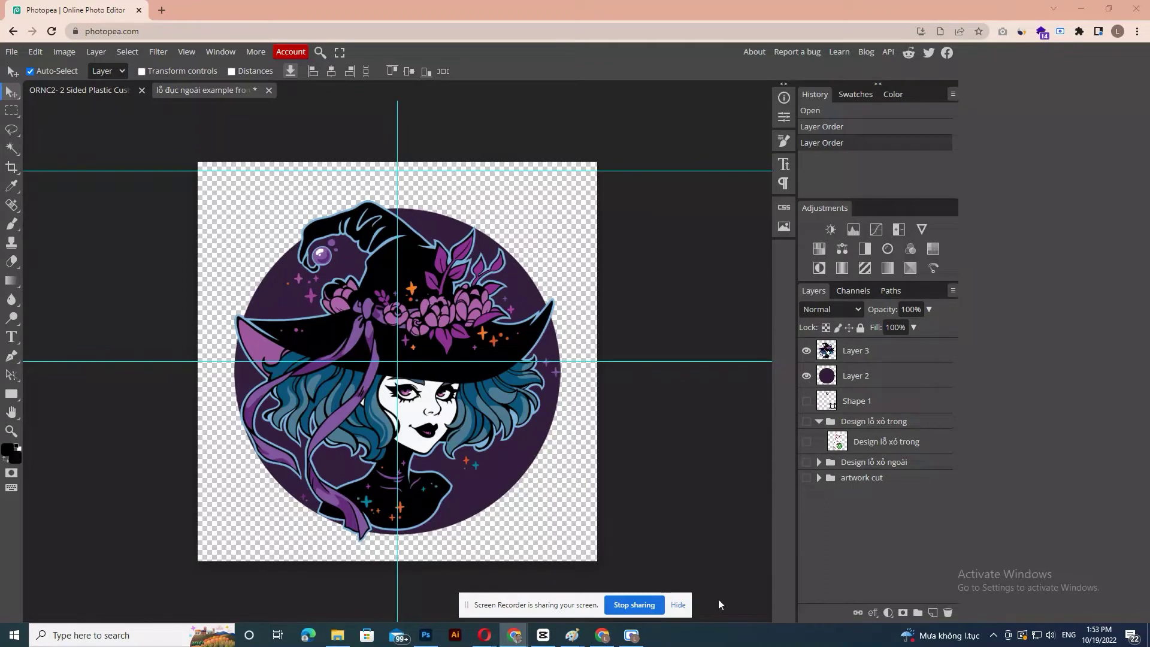
pyautogui.click(682, 605)
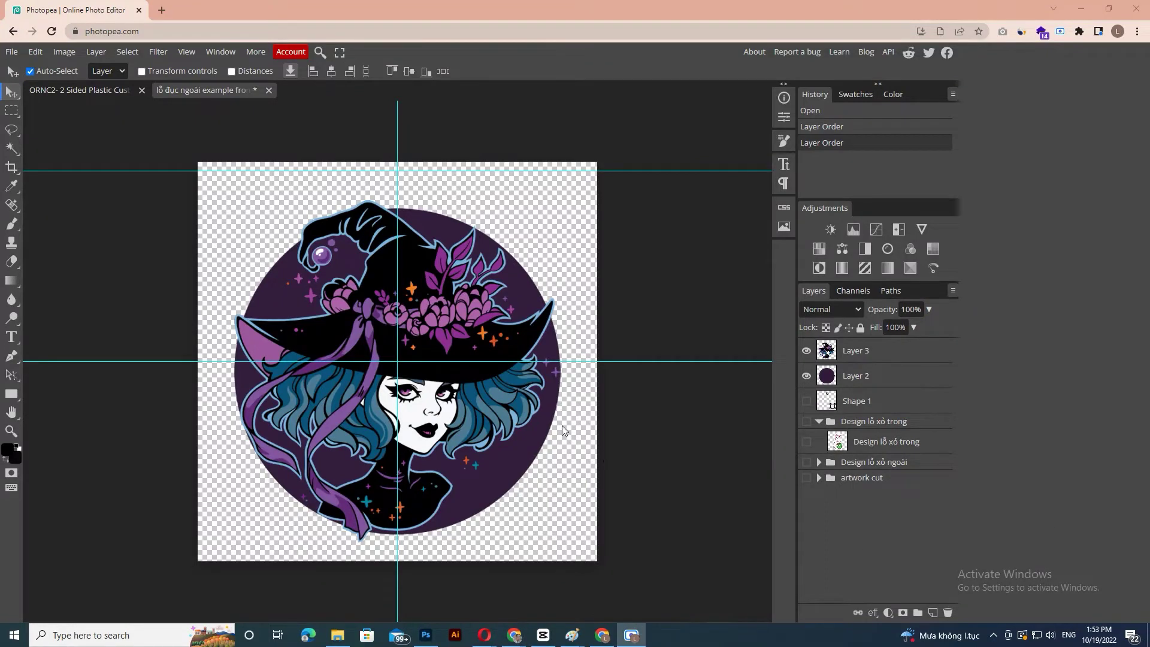
# Draw a small circle near the hat tip and convert it into a selection.
pyautogui.click(14, 399)
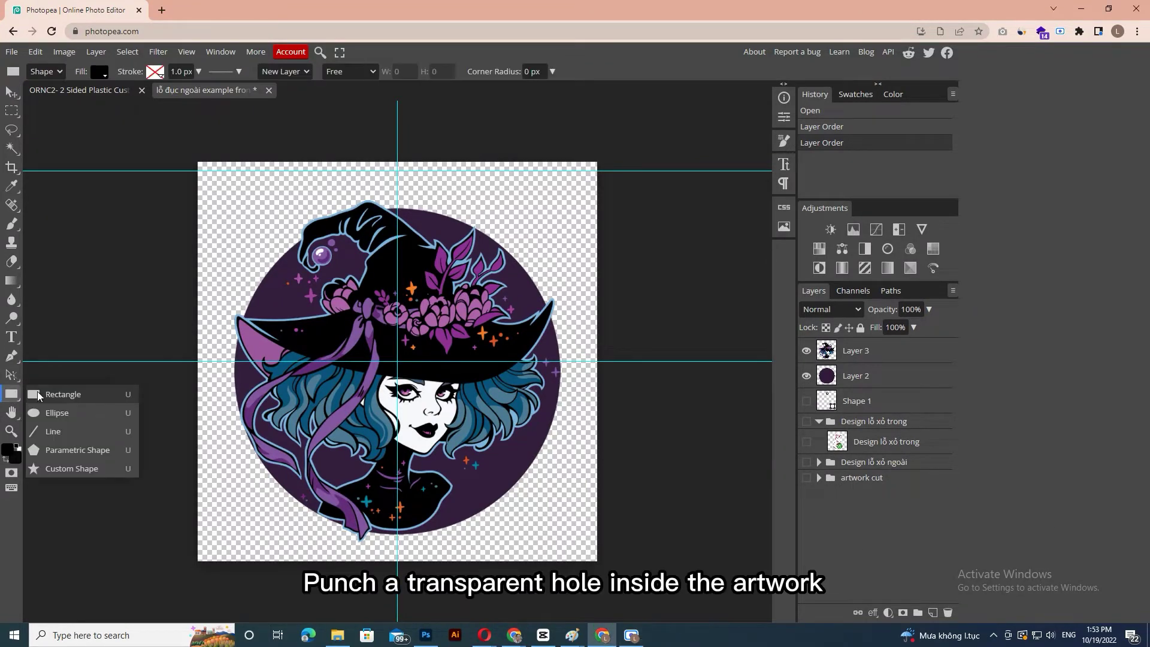
pyautogui.click(43, 407)
pyautogui.click(397, 223)
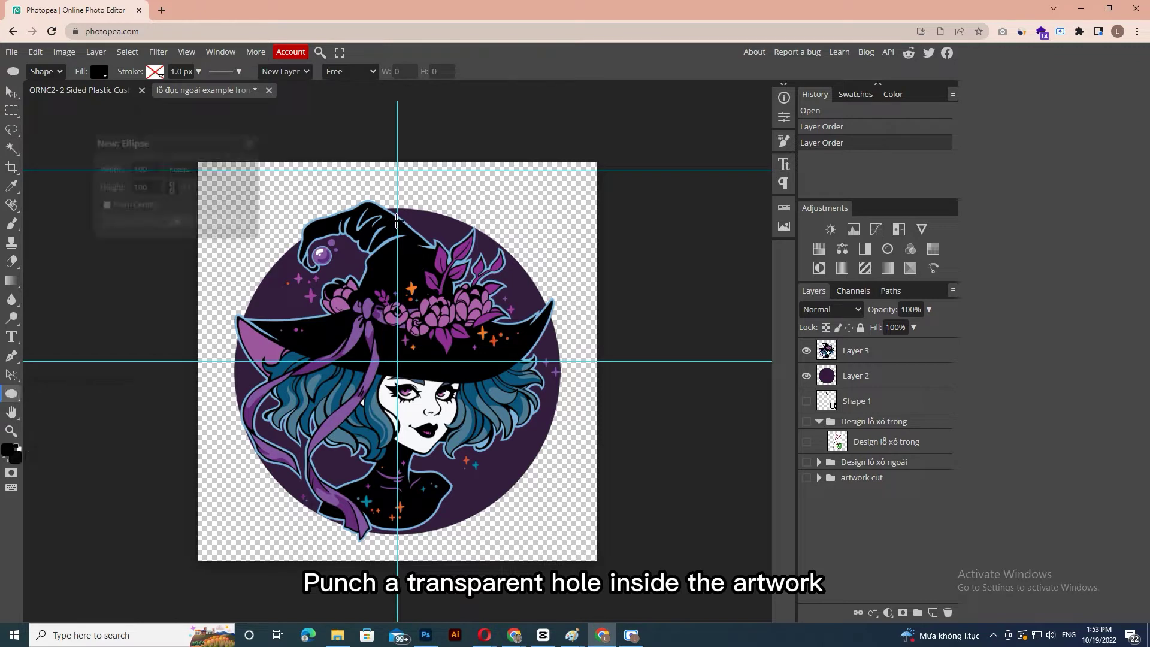
pyautogui.moveTo(397, 223); pyautogui.dragTo(413, 238)
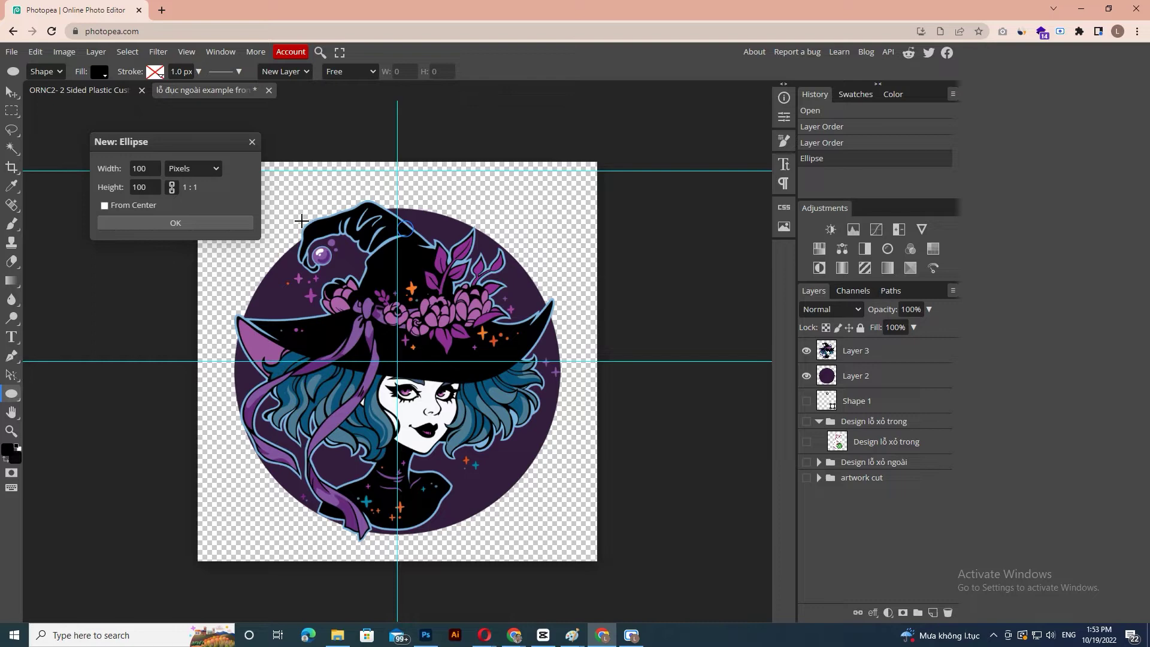
pyautogui.click(252, 141)
pyautogui.rightClick(405, 228)
pyautogui.click(434, 282)
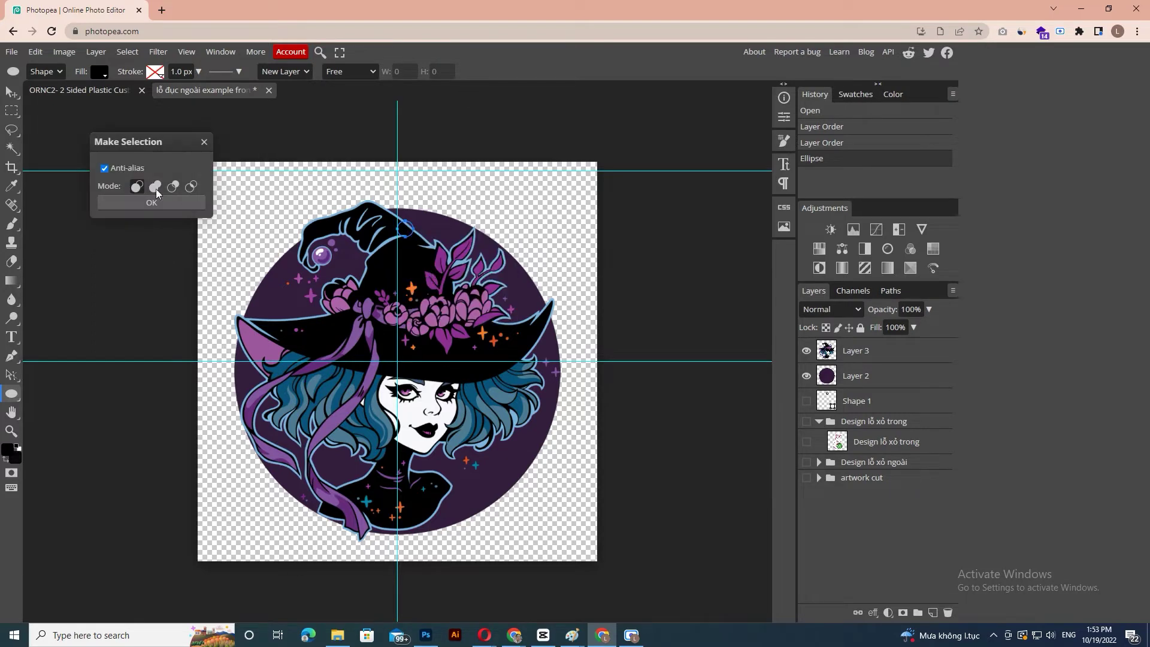
pyautogui.click(180, 199)
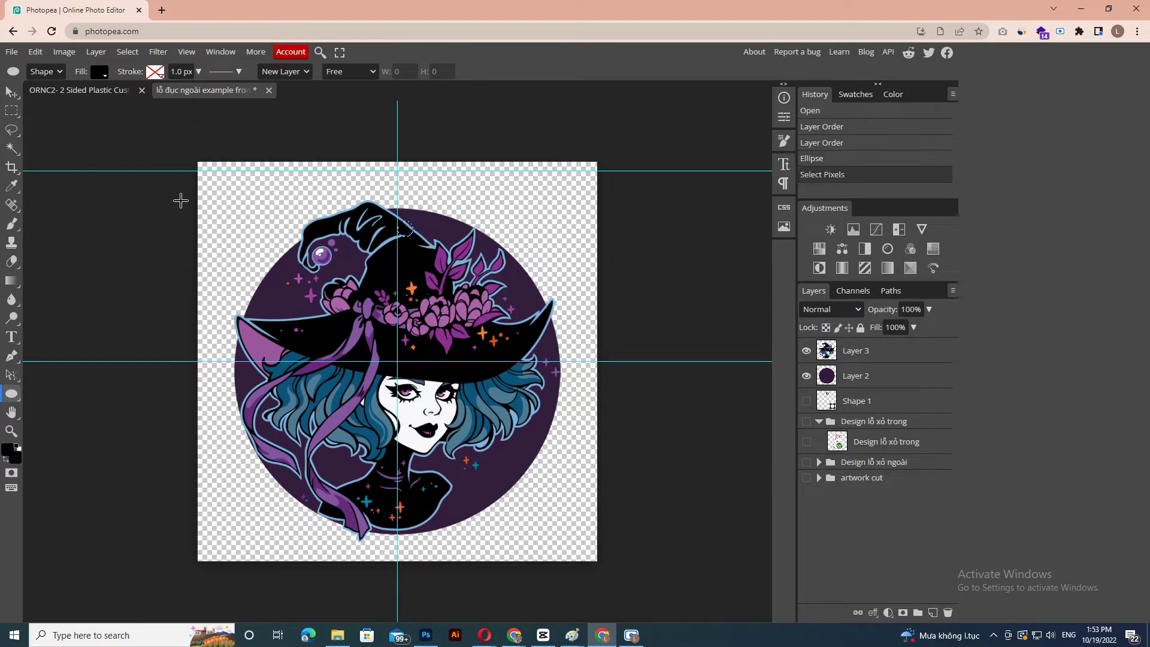
# Delete the circular hole area from both Layer 3 and Layer 2.
pyautogui.click(883, 355)
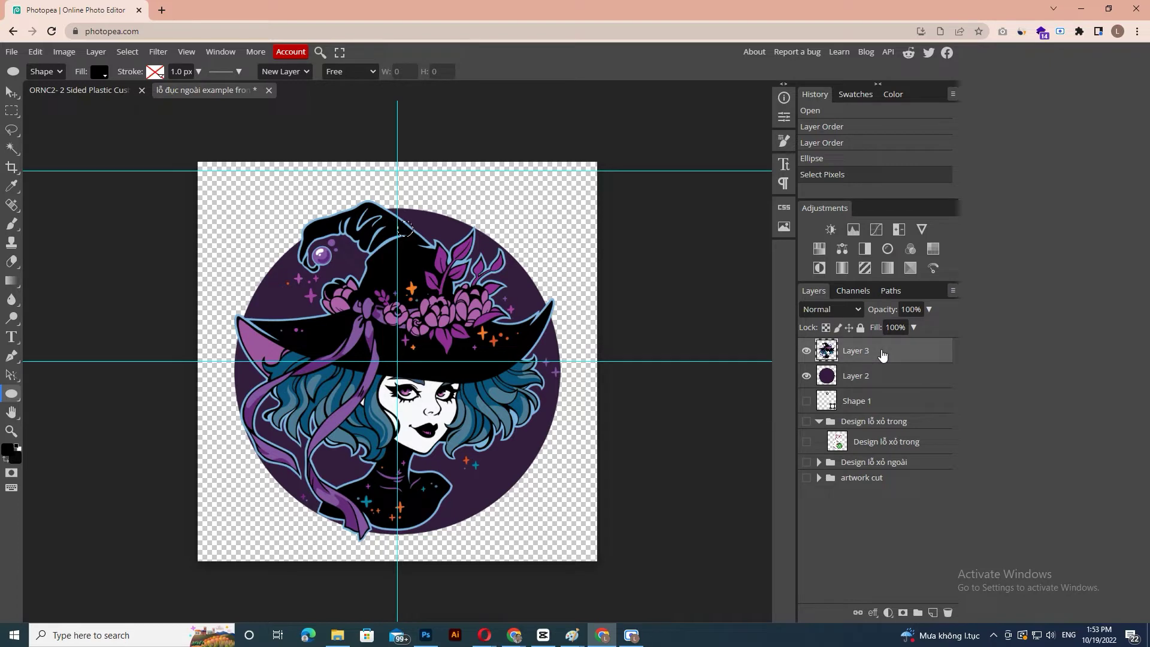
pyautogui.press('Delete')
pyautogui.click(881, 379)
pyautogui.press('Delete')
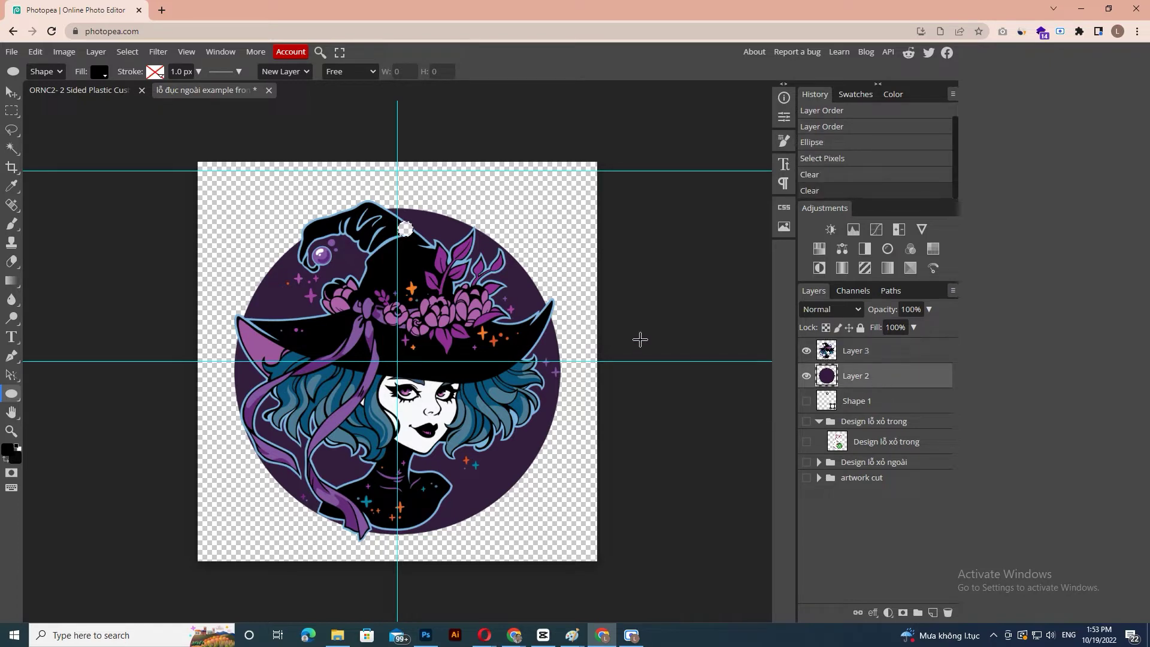
# Deselect and draw a small ellipse shape just above the design's top edge.
pyautogui.click(11, 129)
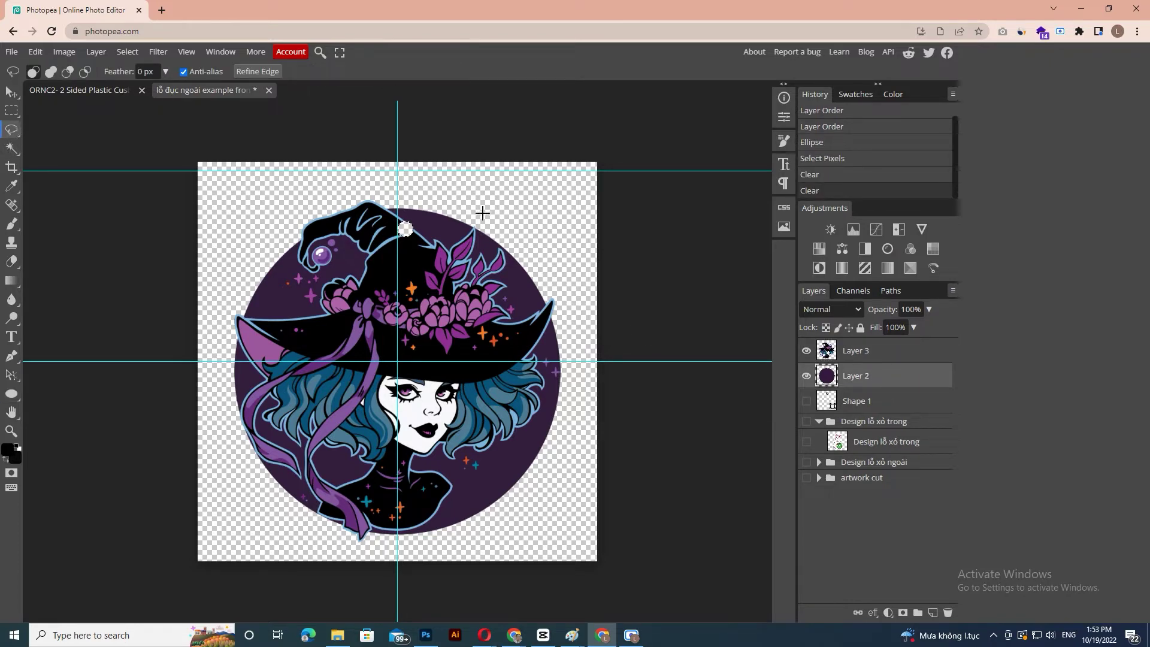
pyautogui.hotkey('ctrl', 'd')
pyautogui.click(12, 395)
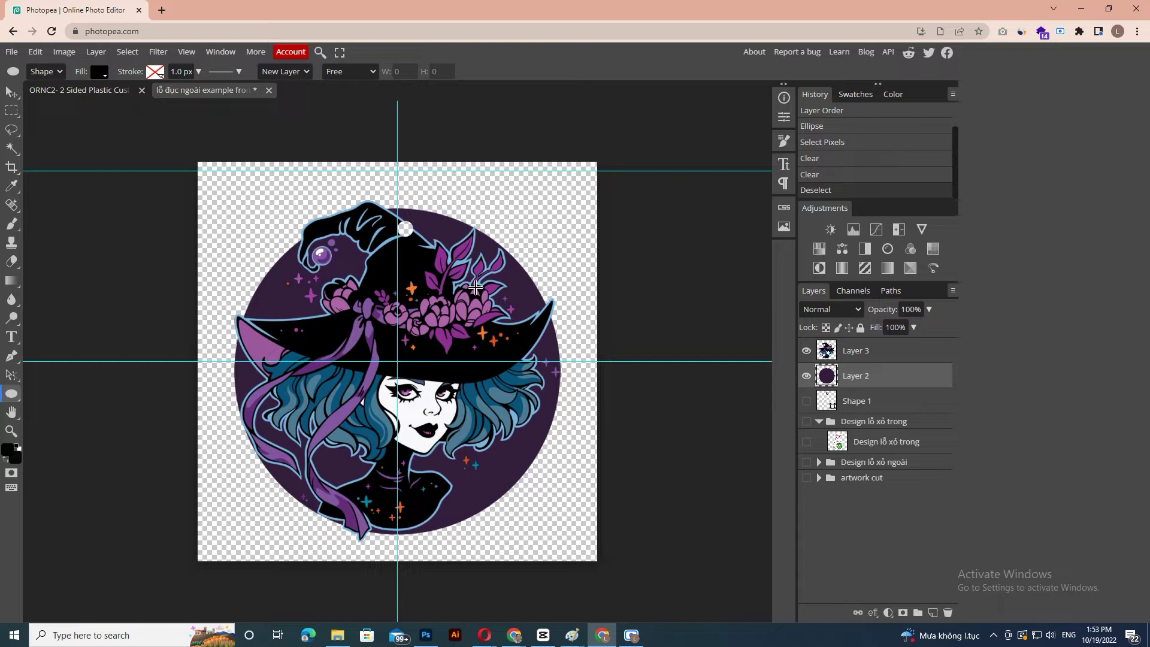
pyautogui.moveTo(379, 180); pyautogui.dragTo(415, 217)
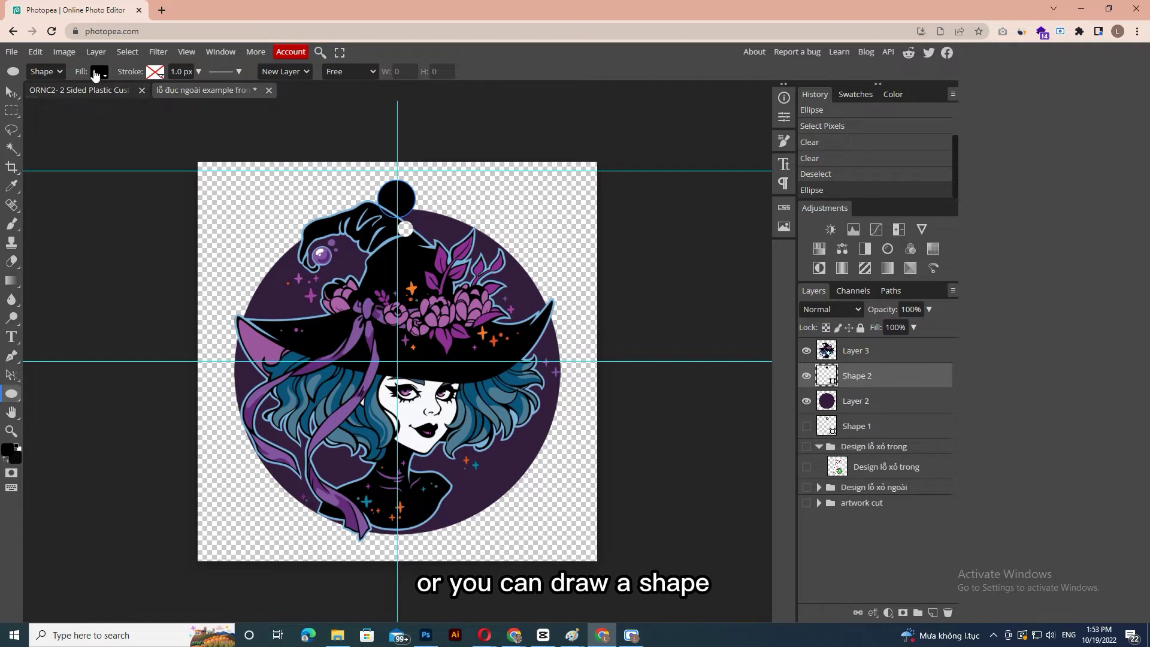
# Give the circle no fill and a 40 px solid dark purple stroke.
pyautogui.click(100, 71)
pyautogui.click(137, 94)
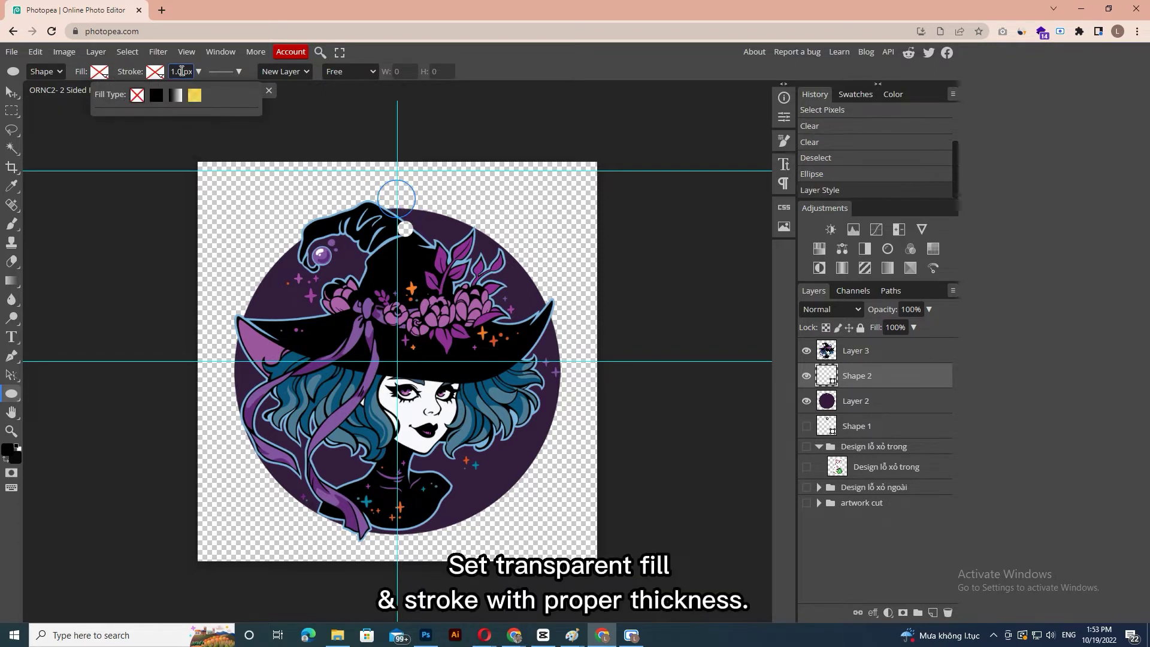
pyautogui.click(176, 71)
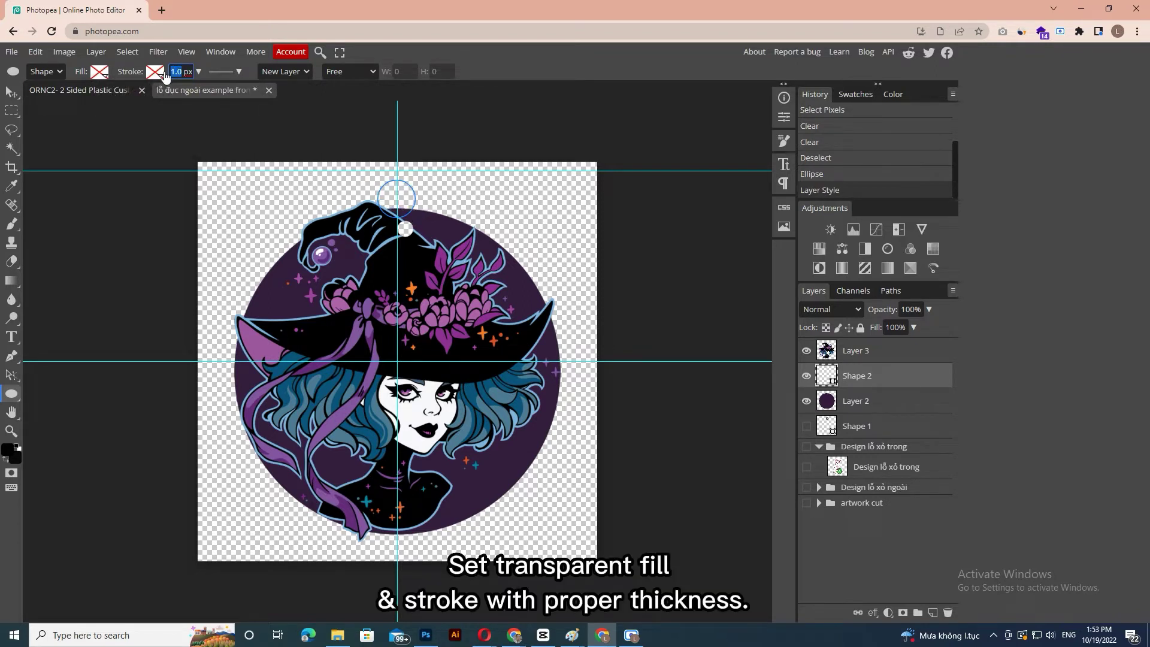
pyautogui.write('40')
pyautogui.press('Return')
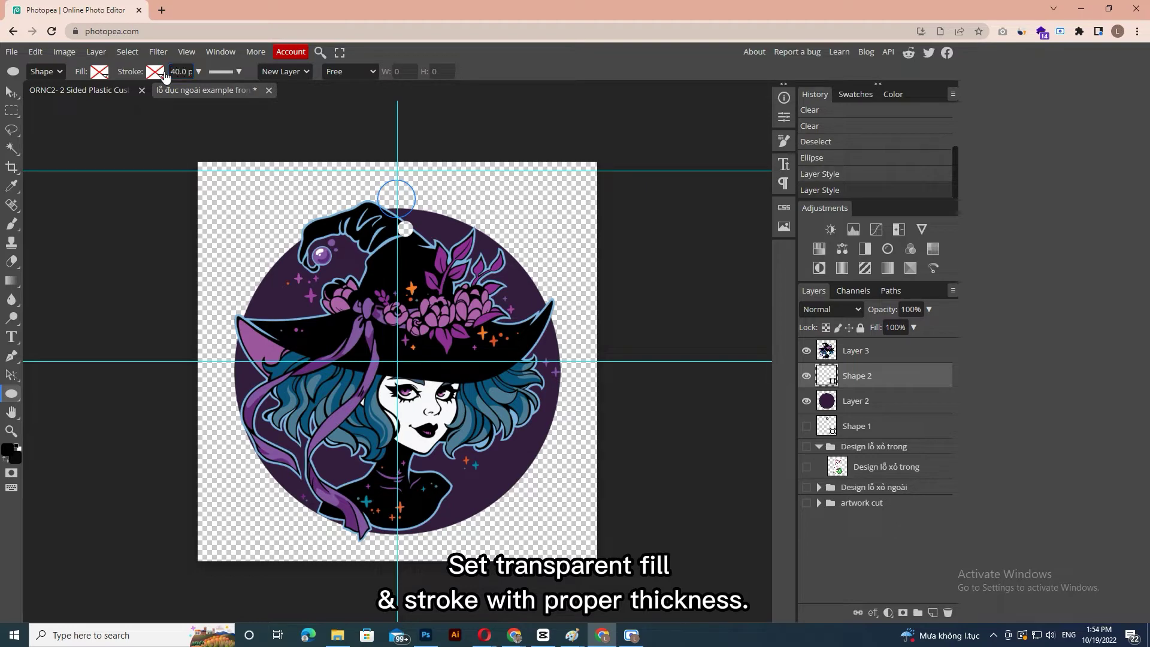
pyautogui.click(164, 74)
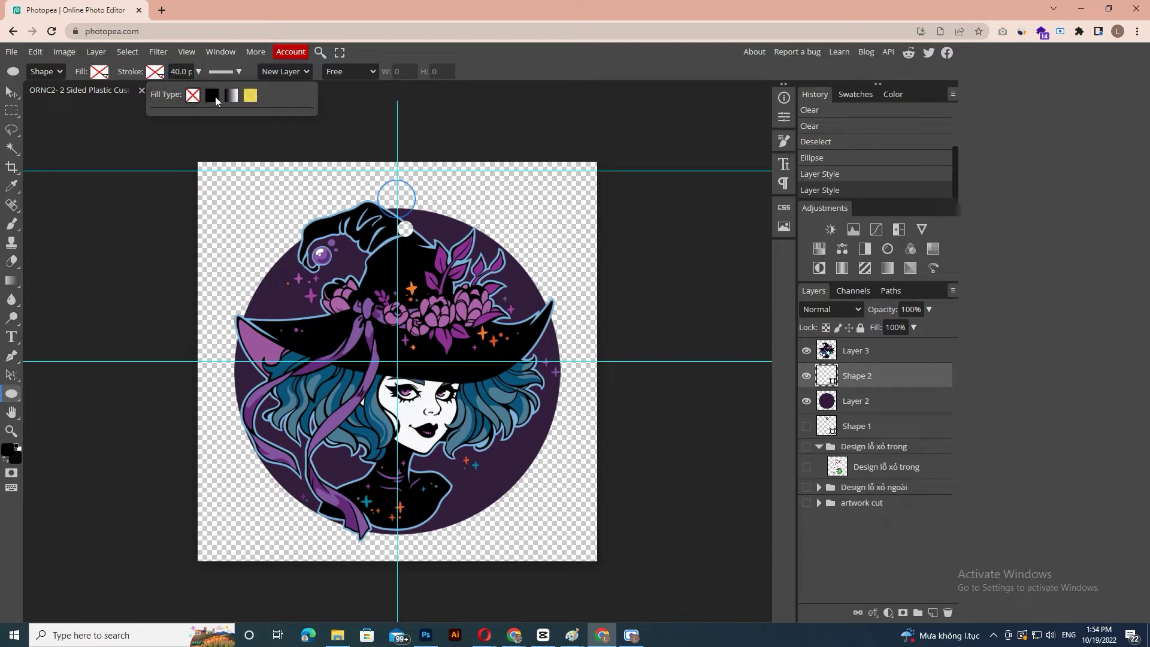
pyautogui.click(212, 94)
pyautogui.click(164, 120)
pyautogui.click(416, 228)
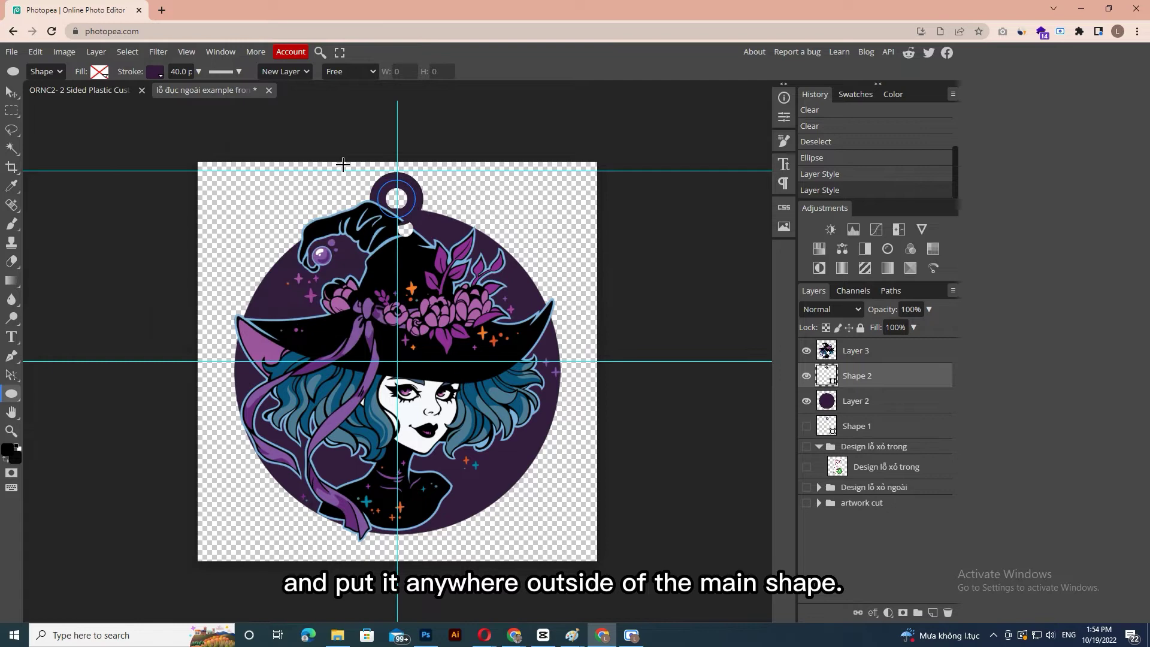
pyautogui.click(343, 169)
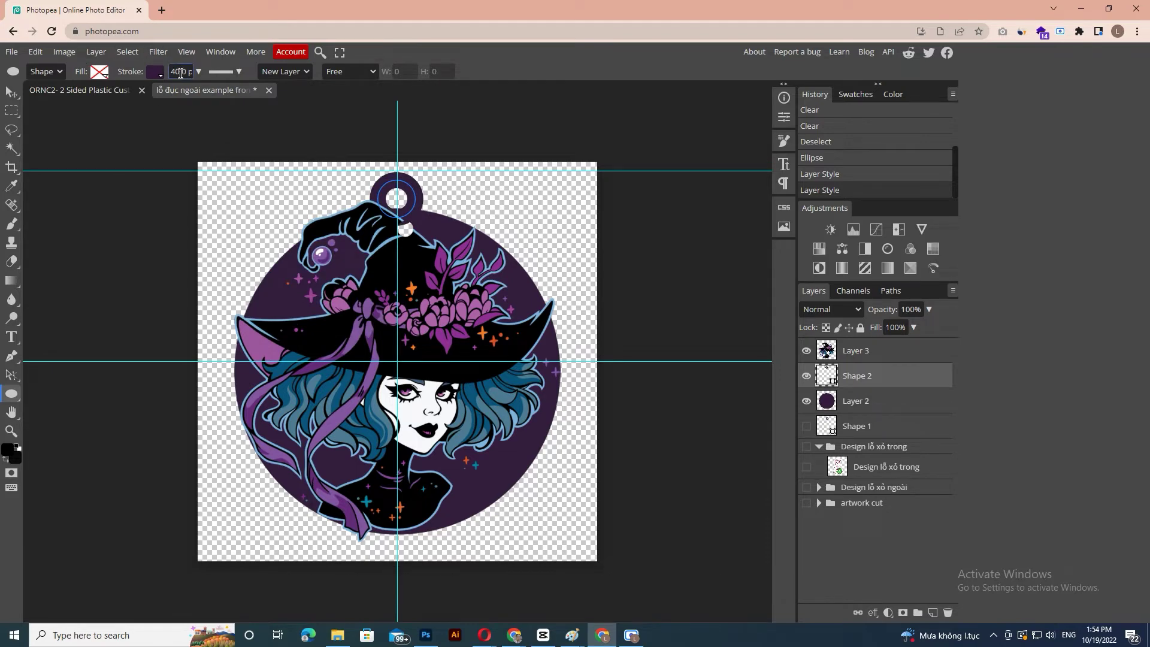
pyautogui.click(821, 113)
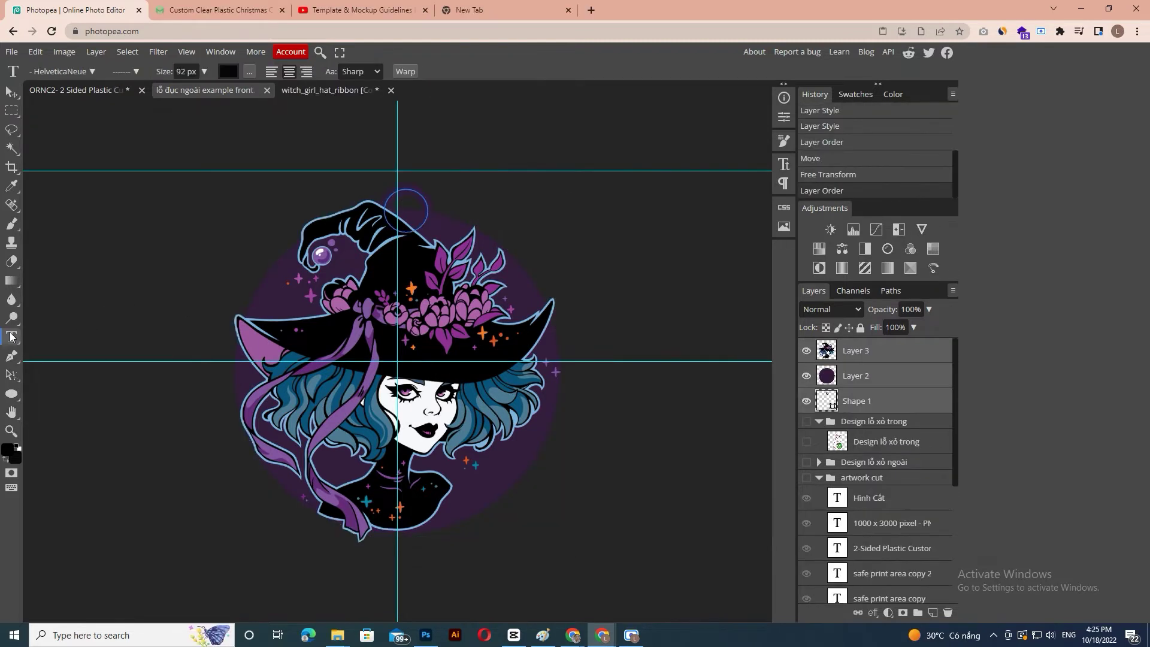
# Colour the quote peach orange, break it after 'trouble;' and move it onto the hat brim.
pyautogui.click(350, 329)
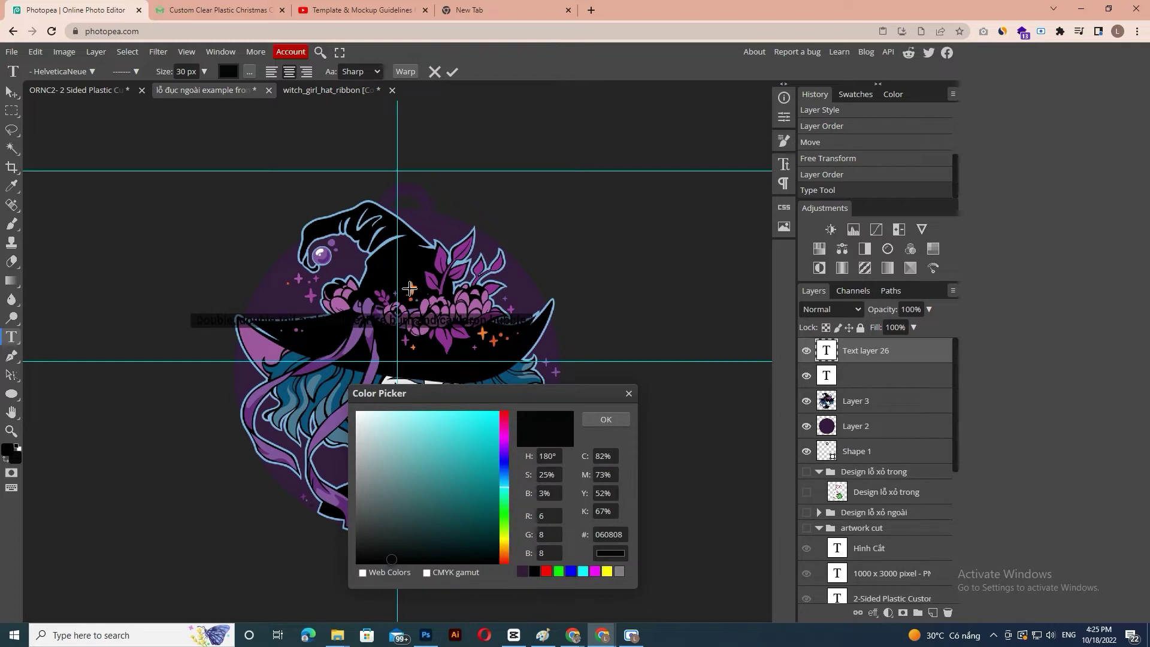
pyautogui.click(411, 290)
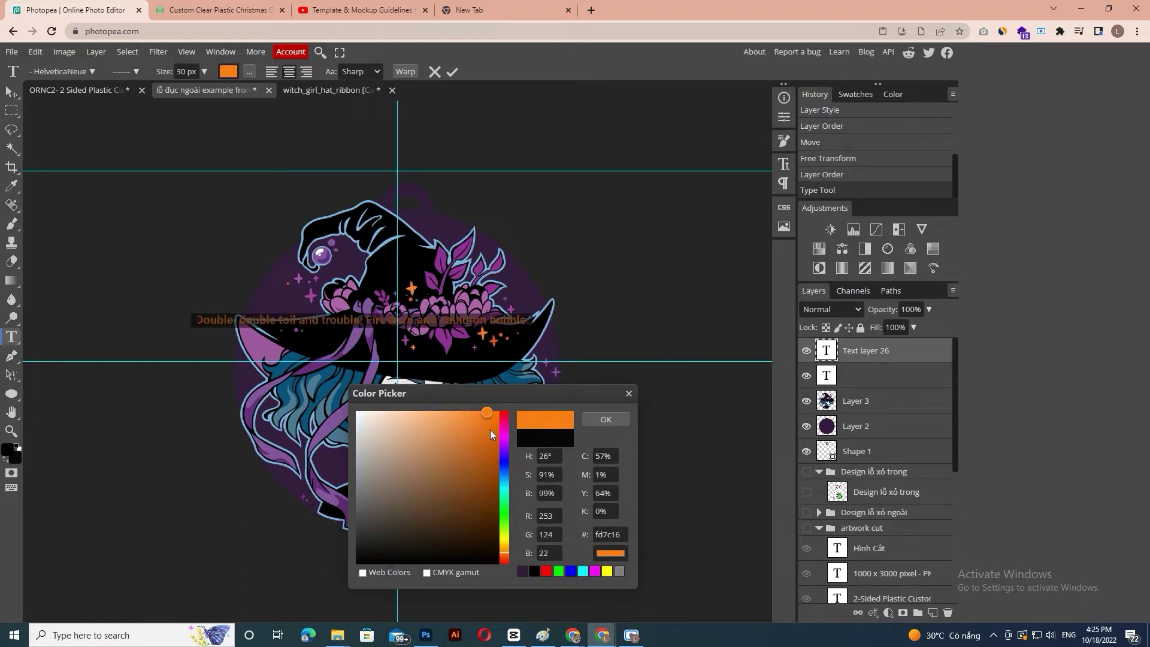
pyautogui.click(450, 411)
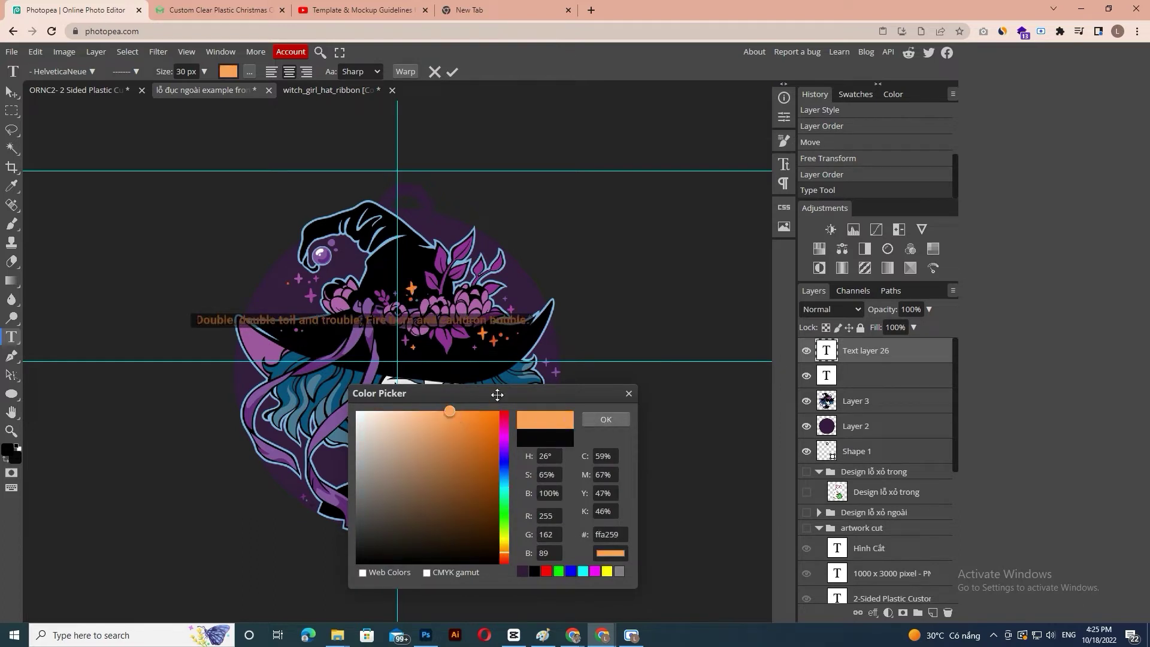
pyautogui.press('Return')
pyautogui.click(363, 320)
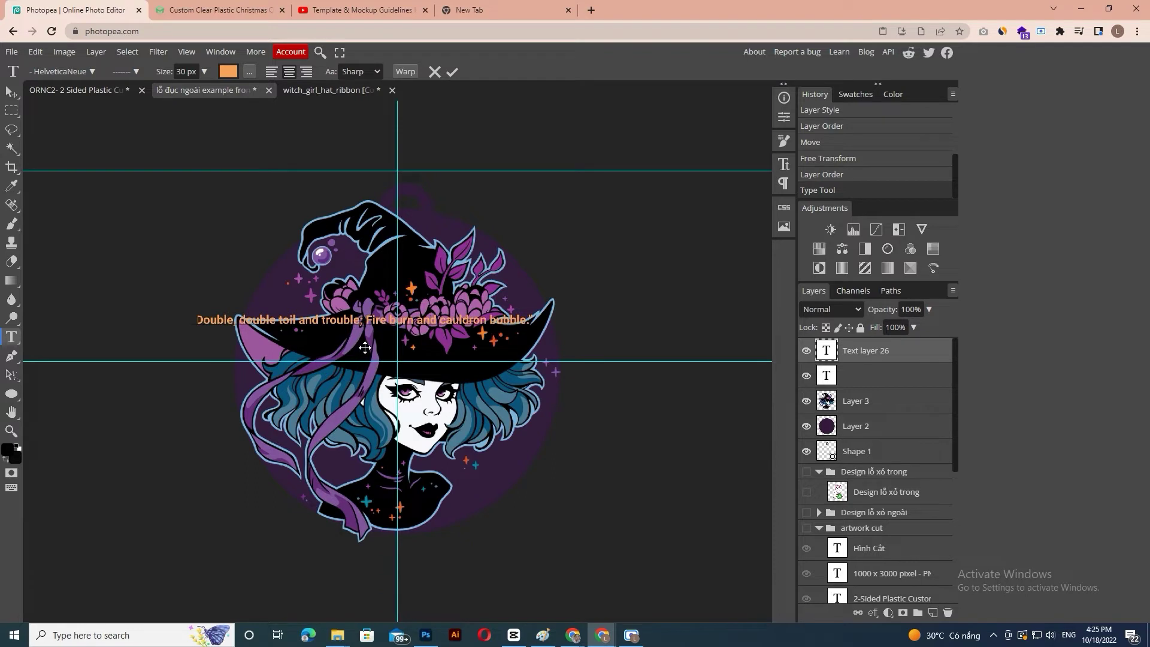
pyautogui.press('Return')
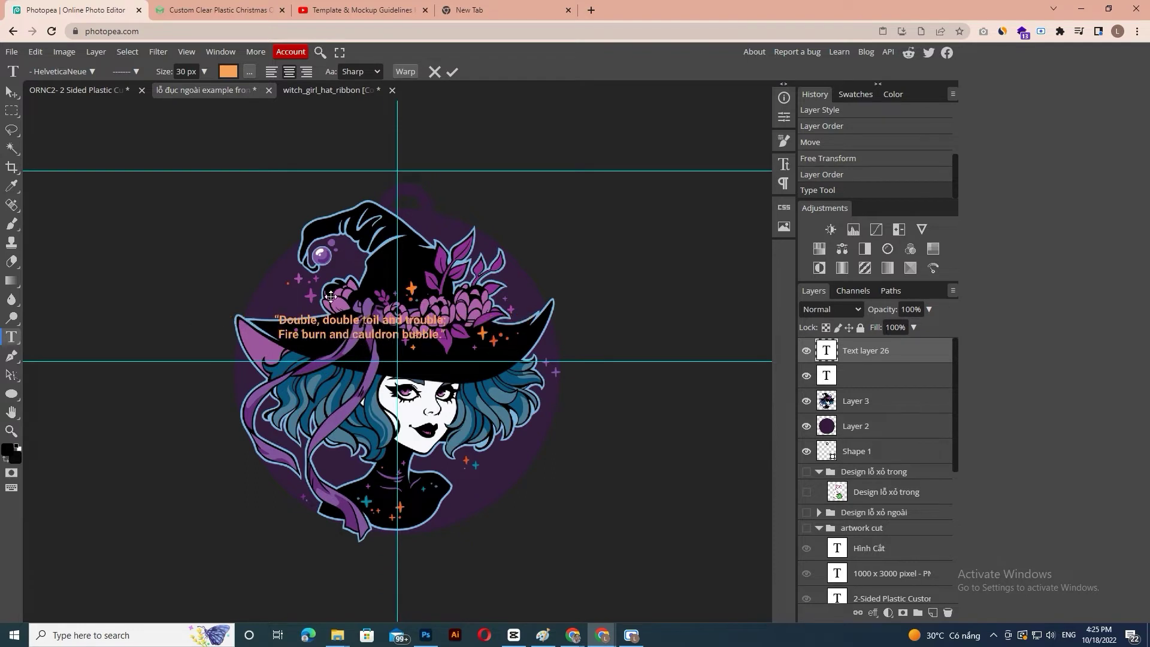
pyautogui.moveTo(395, 328); pyautogui.dragTo(384, 325)
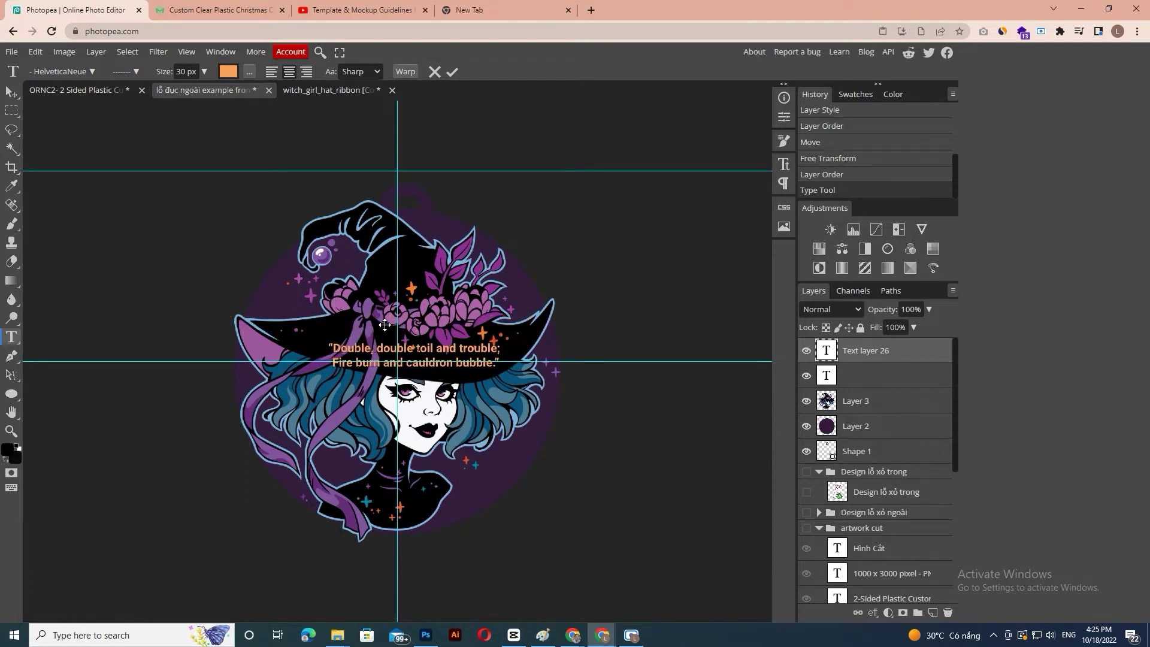
# Set the quote in Are You Serious at 57 px and save the smart object.
pyautogui.click(92, 71)
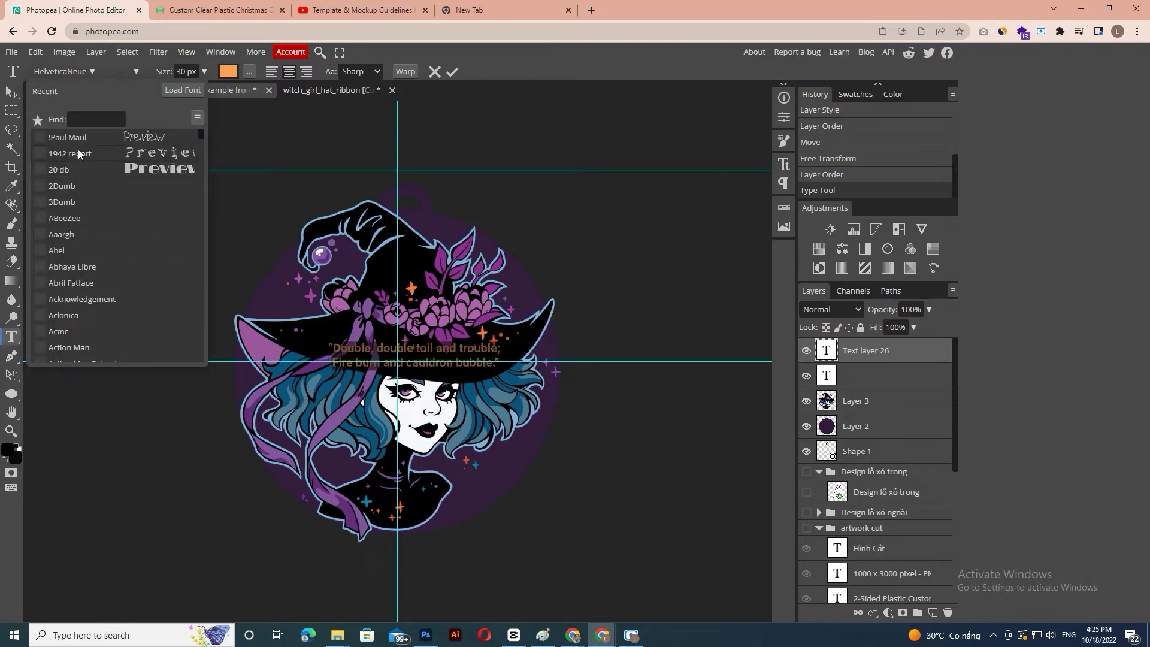
pyautogui.scroll(-10, 120, 239)
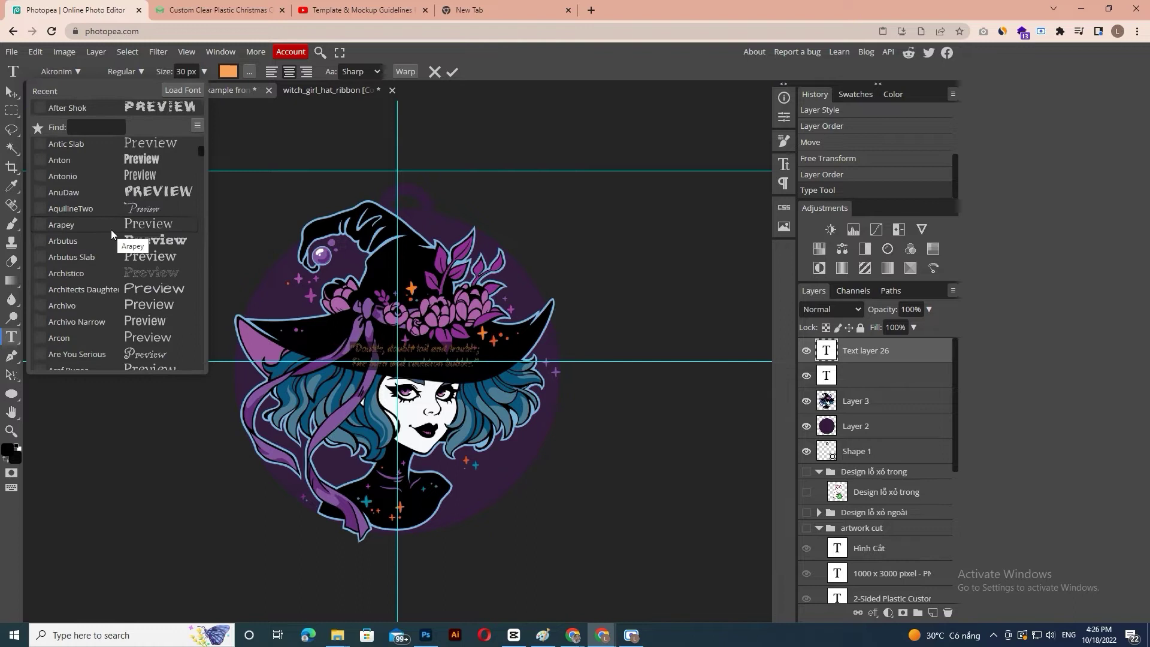
pyautogui.click(149, 354)
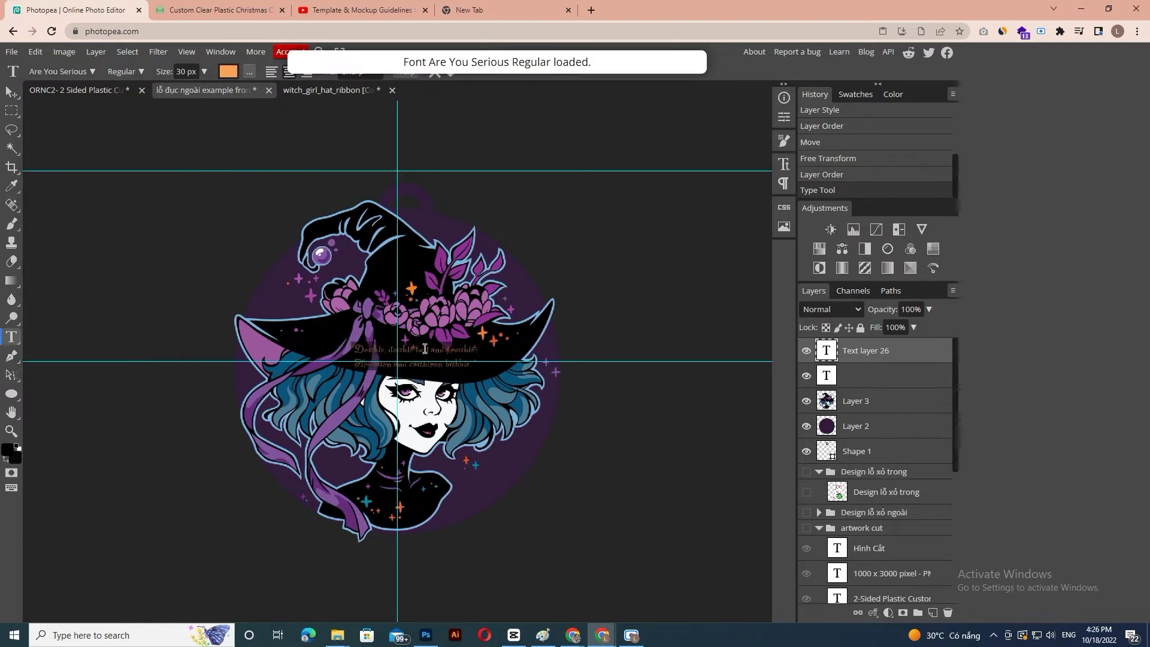
pyautogui.click(203, 72)
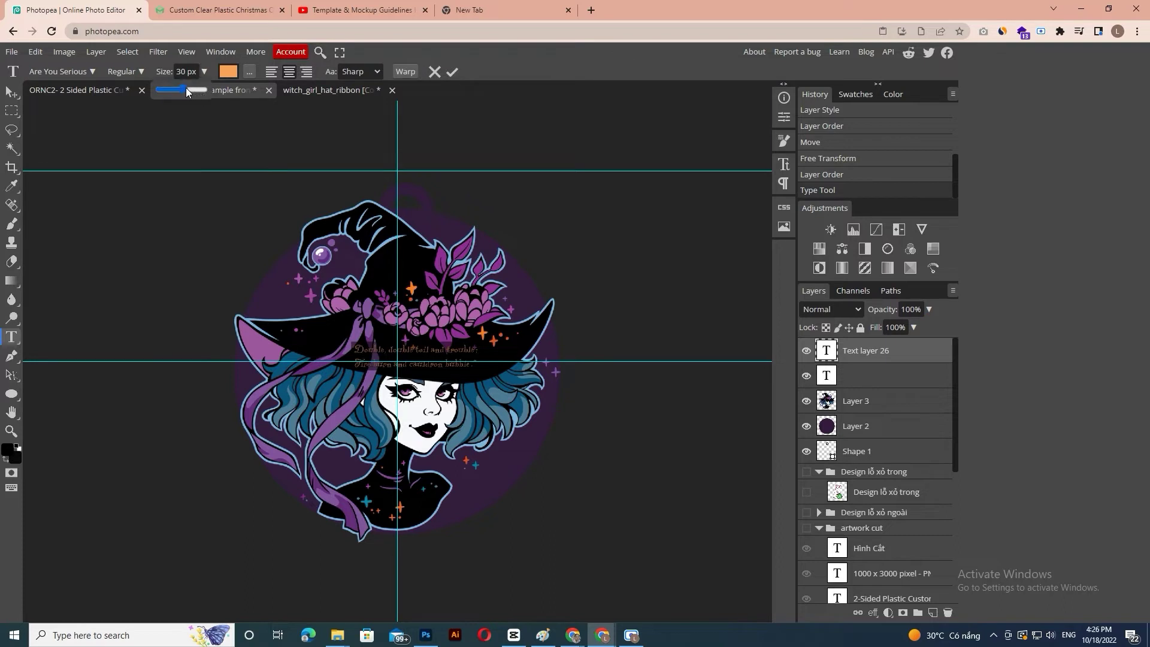
pyautogui.moveTo(186, 88); pyautogui.dragTo(190, 88)
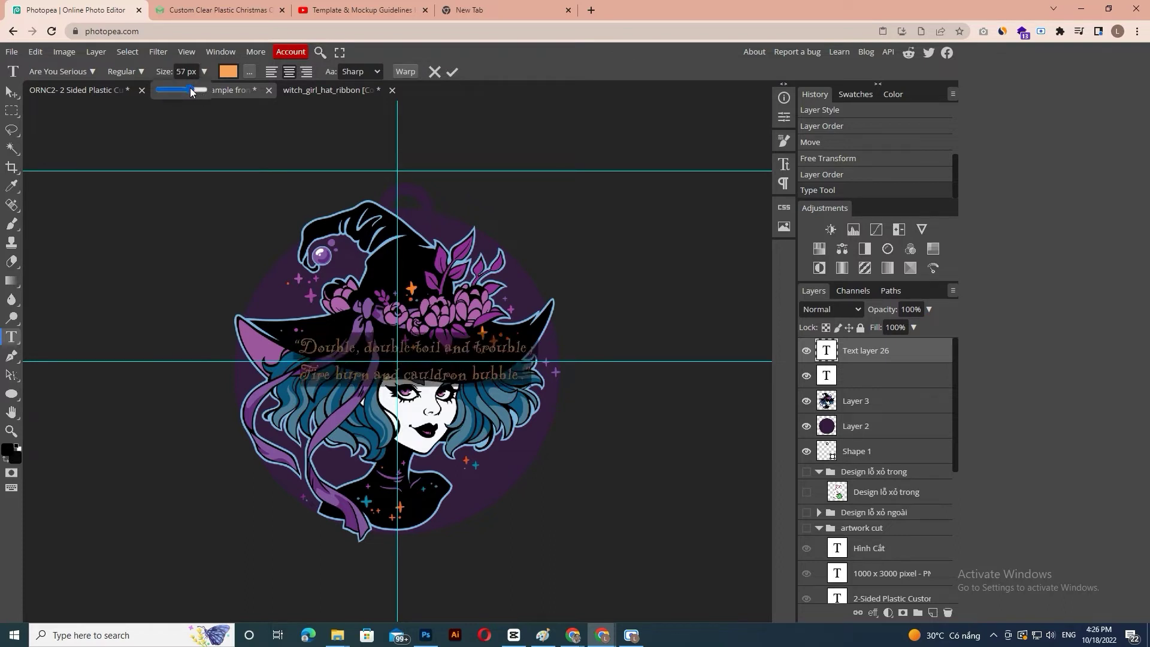
pyautogui.click(909, 355)
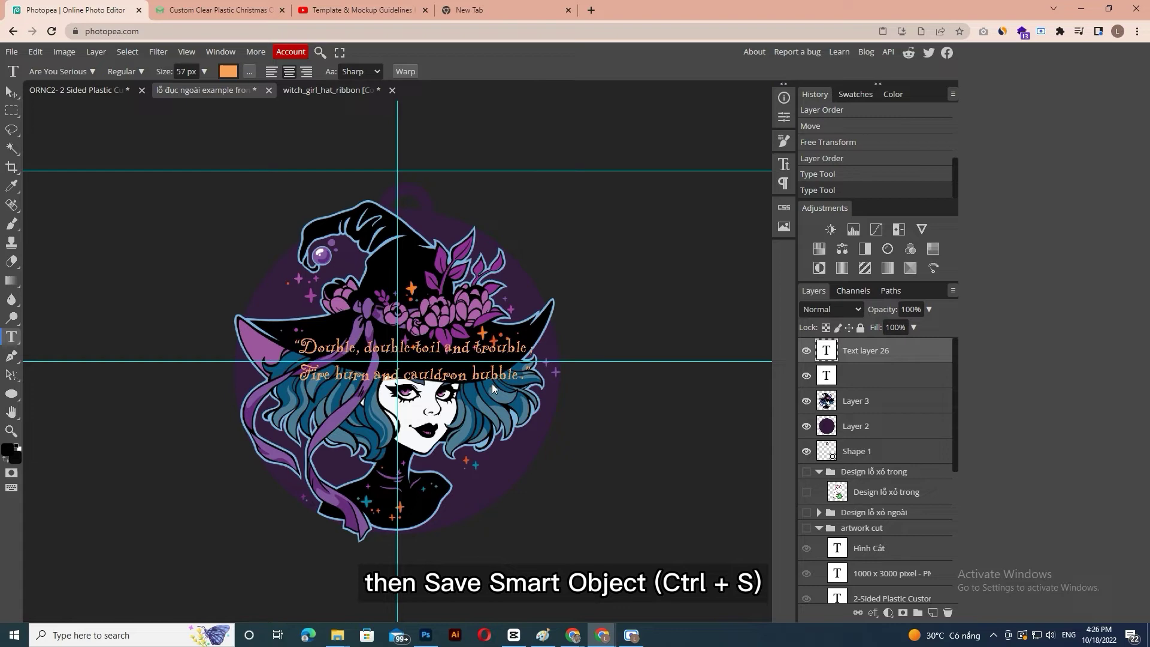
pyautogui.hotkey('ctrl', 's')
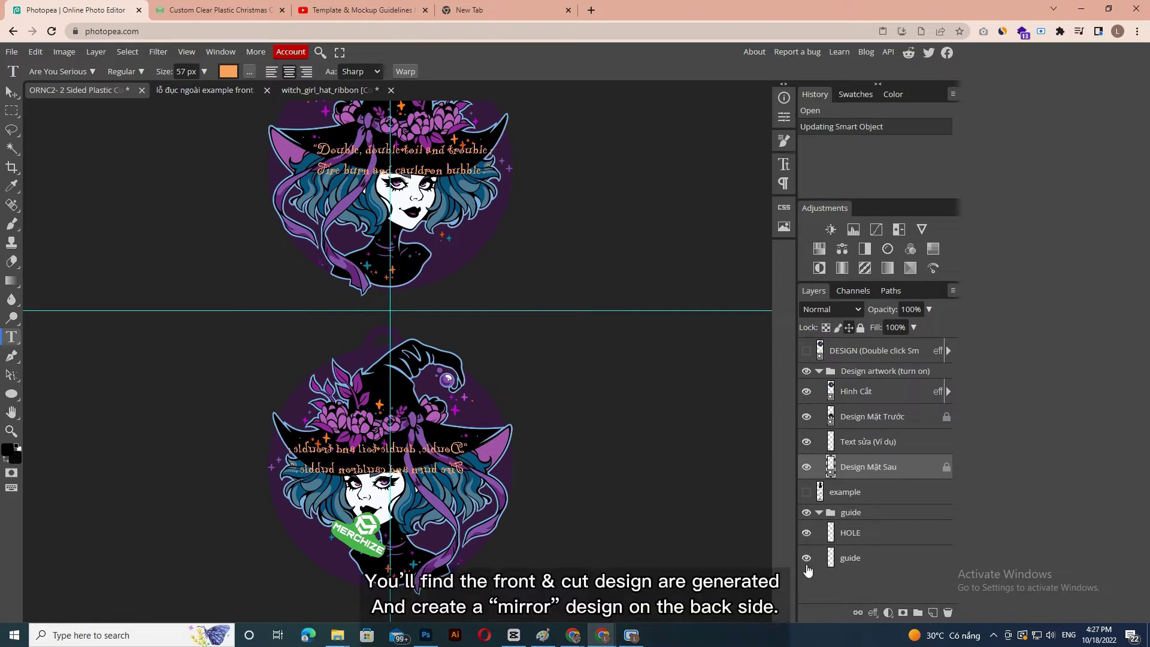
# Hide the 'Text sửa (Ví dụ)' example layer and start a new quote text layer in ORNC2.
pyautogui.click(807, 442)
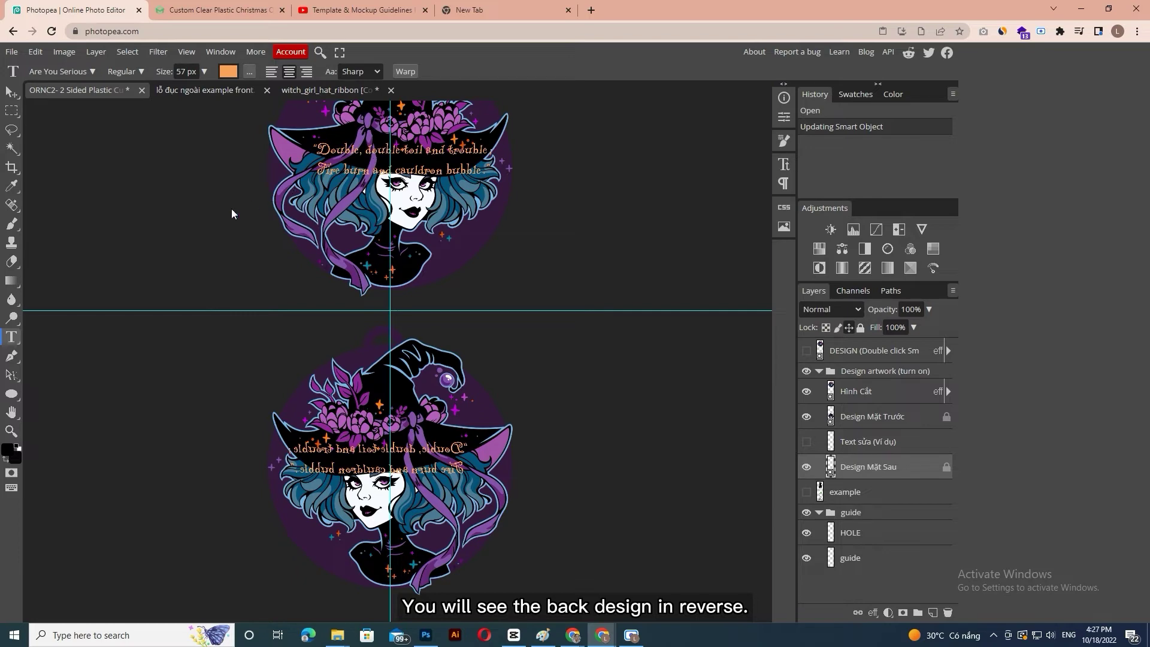
pyautogui.click(194, 91)
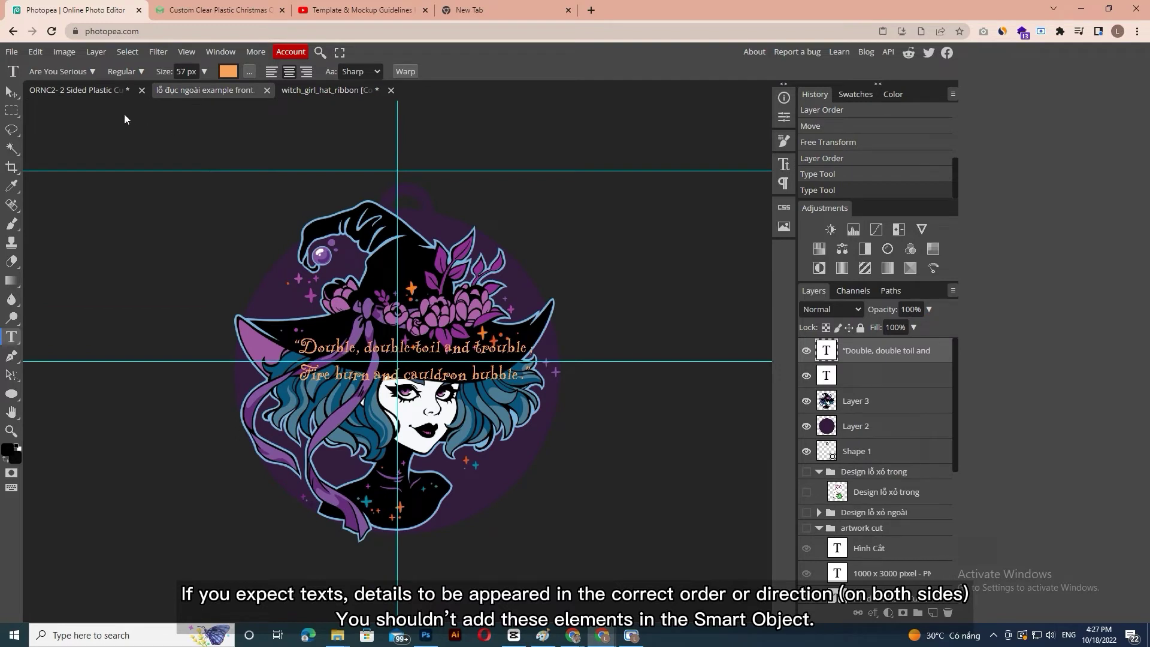
pyautogui.click(81, 95)
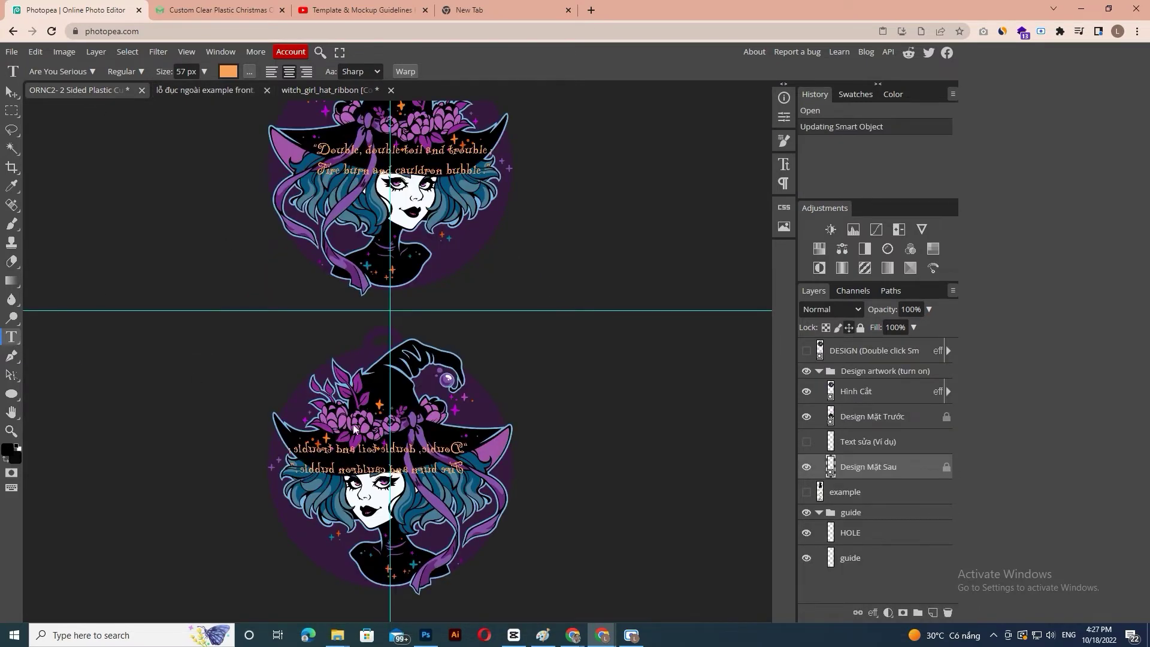
pyautogui.click(326, 432)
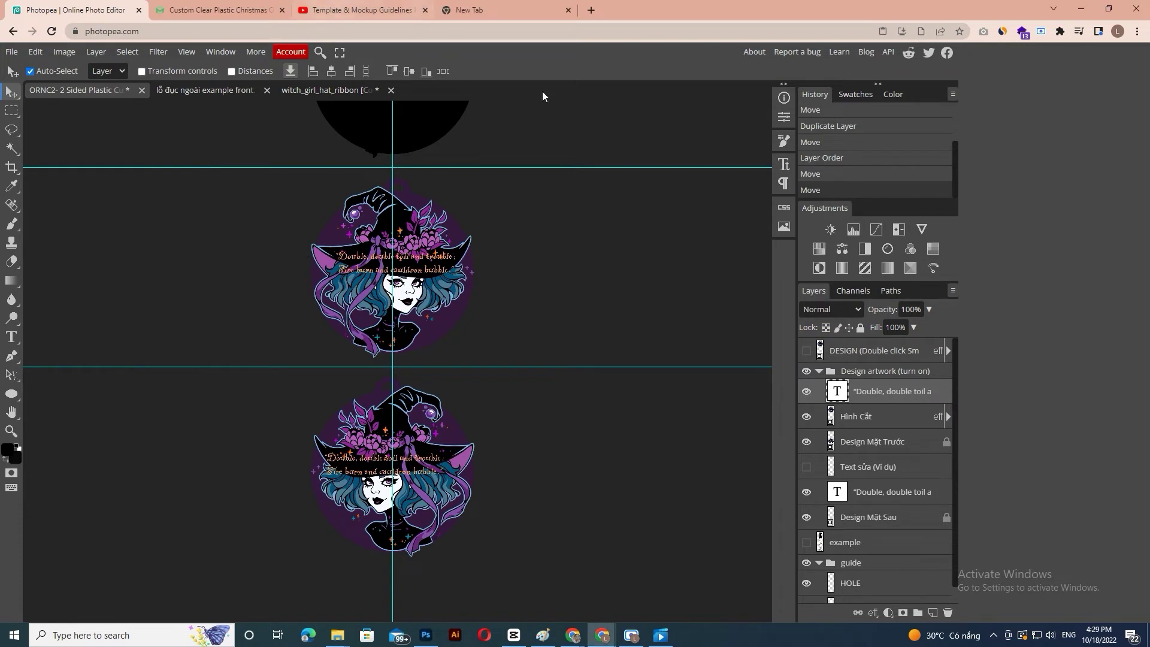
# Bring the purple moon image from back1.psd into the ornament and layer it beneath the back-side quote.
pyautogui.click(11, 52)
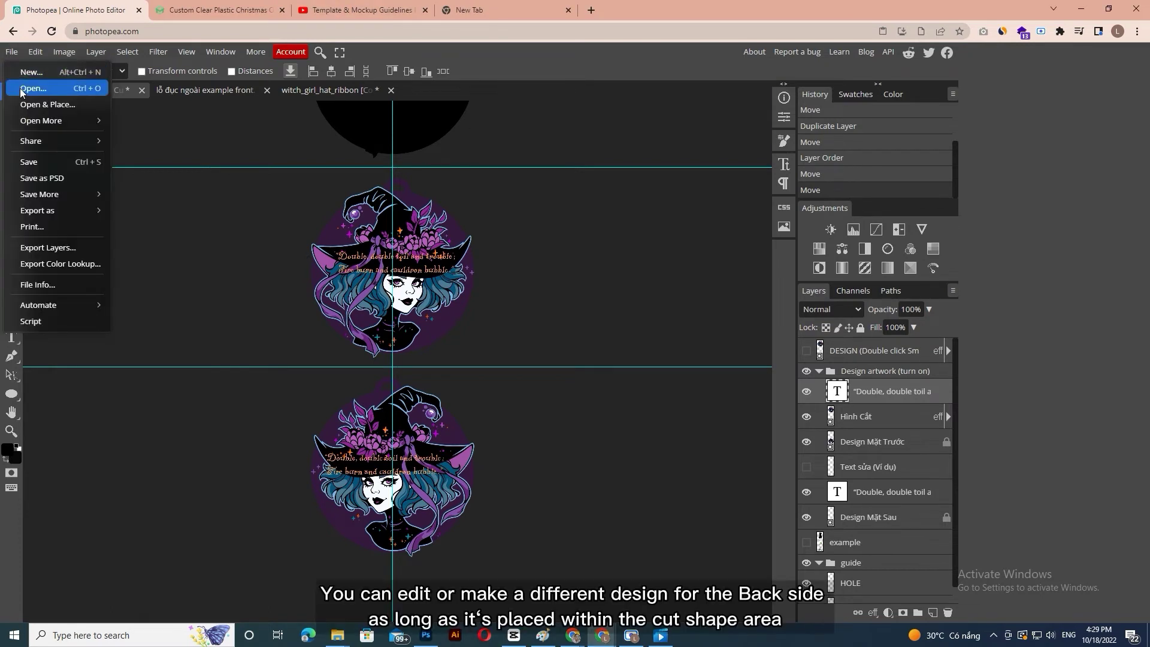
pyautogui.click(25, 96)
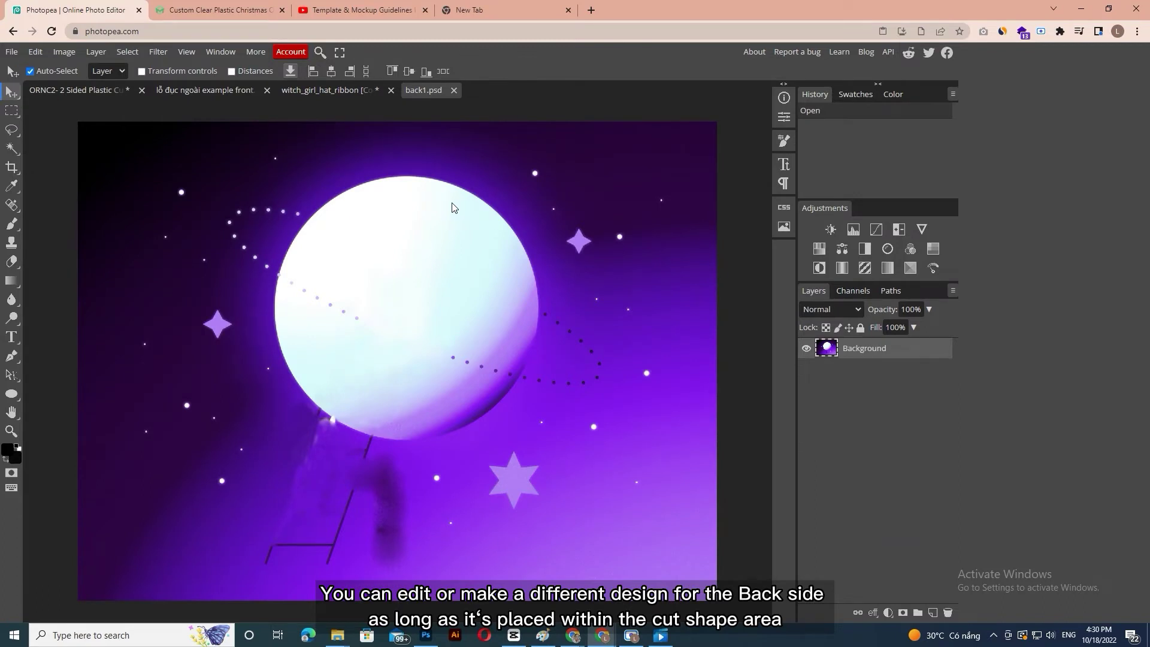
pyautogui.moveTo(452, 208); pyautogui.dragTo(62, 96)
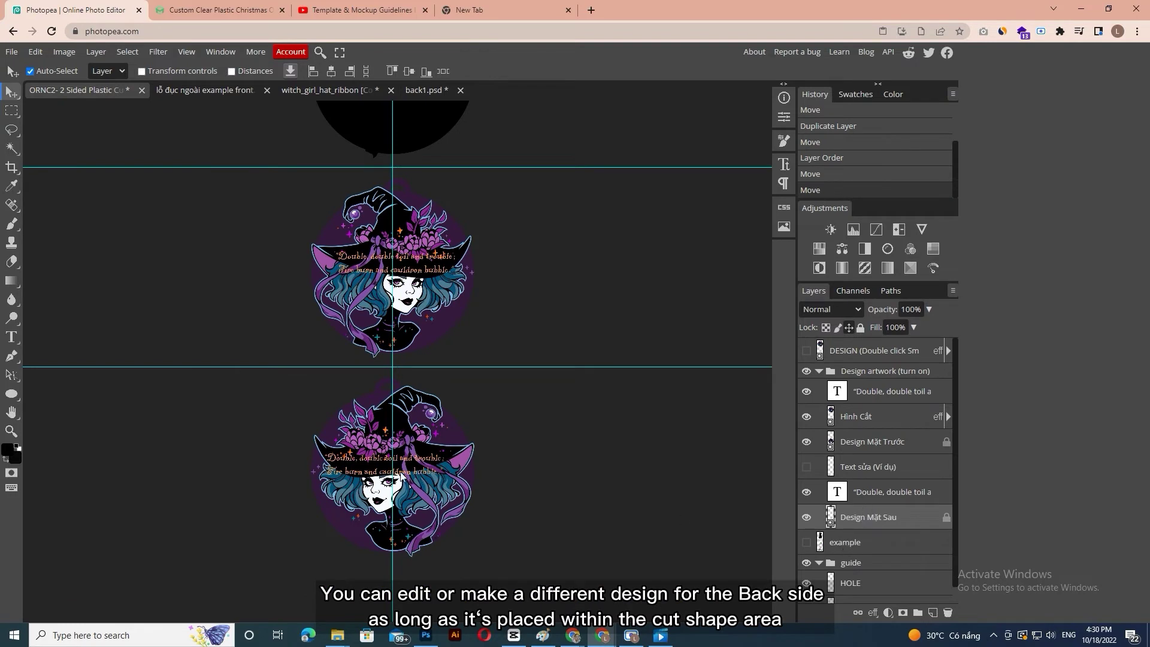
pyautogui.hotkey('ctrl', 'v')
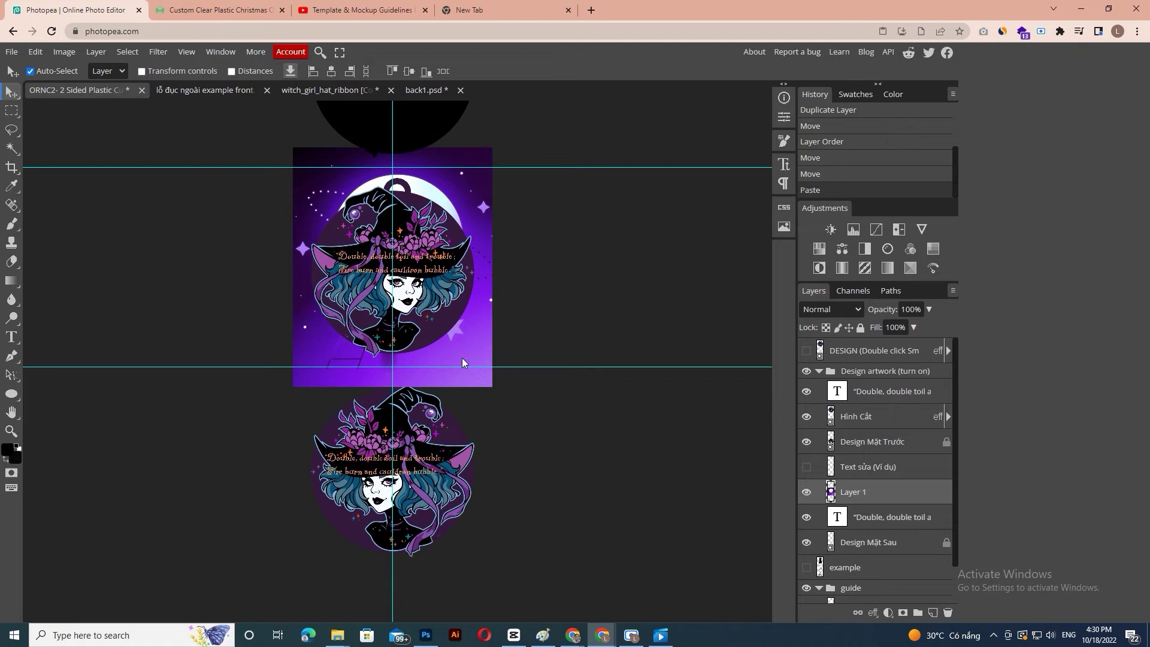
pyautogui.moveTo(462, 358); pyautogui.dragTo(458, 585)
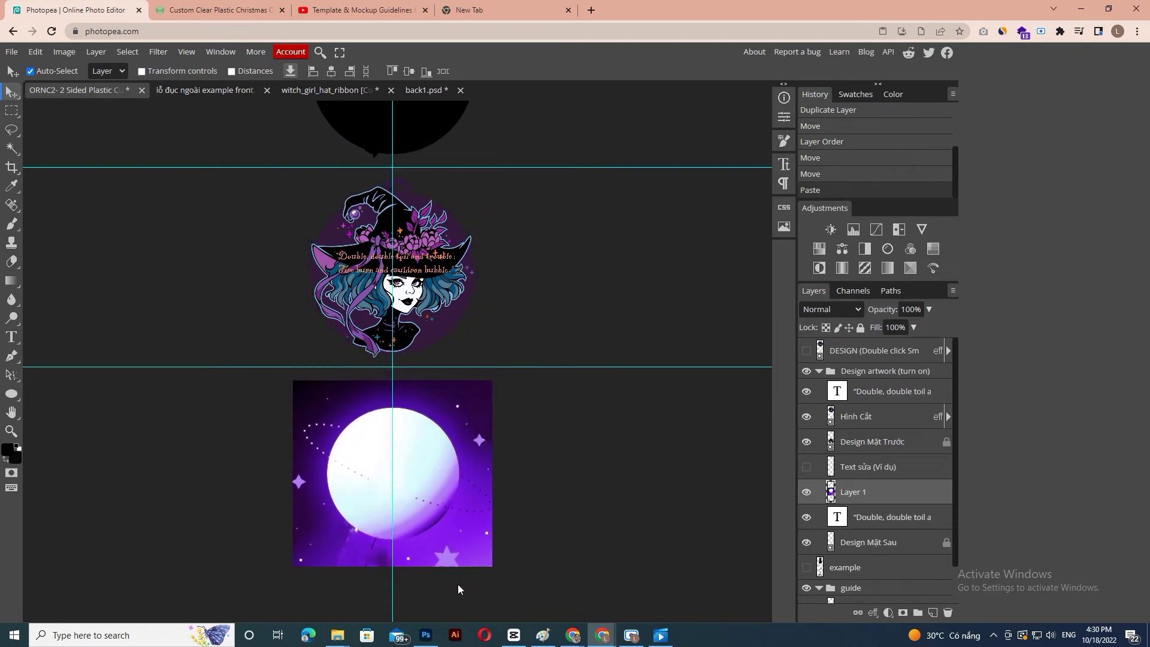
pyautogui.moveTo(893, 495); pyautogui.dragTo(894, 531)
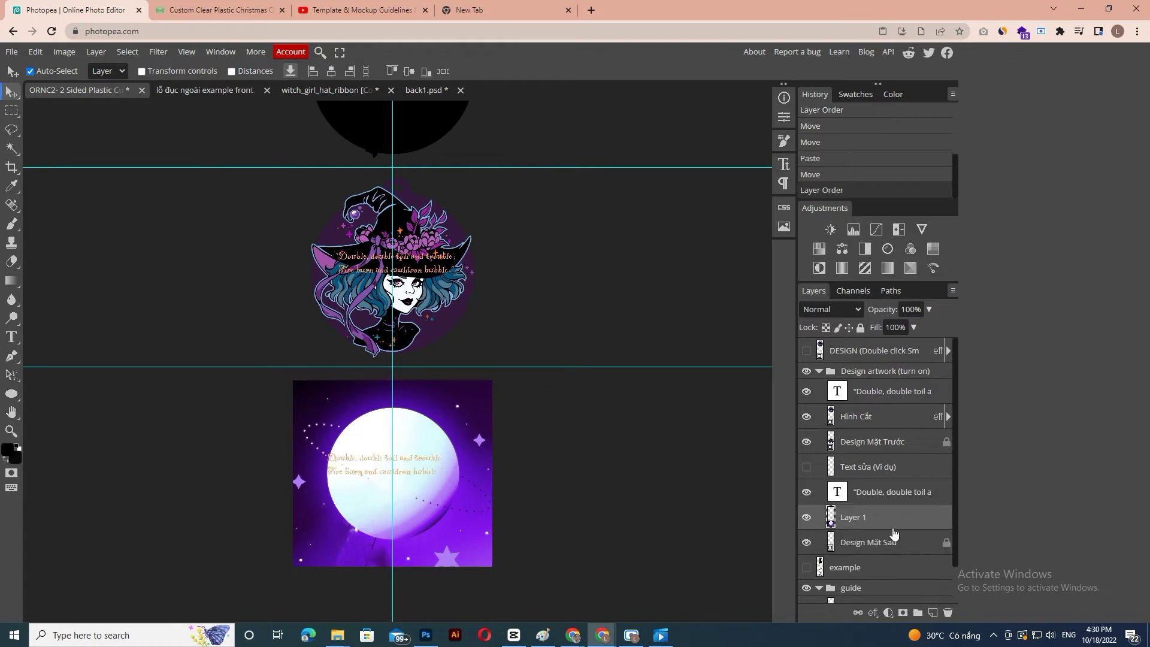
# Clip the moon layer to the back ornament circle and nudge the quote to centre over it.
pyautogui.rightClick(895, 517)
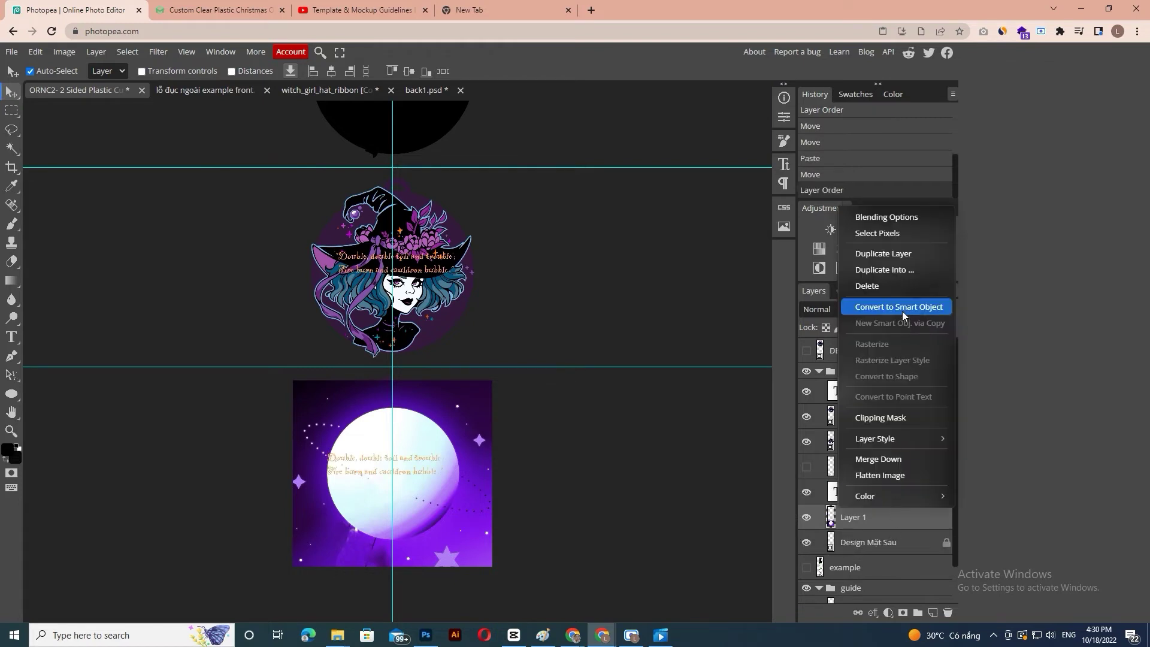
pyautogui.click(890, 419)
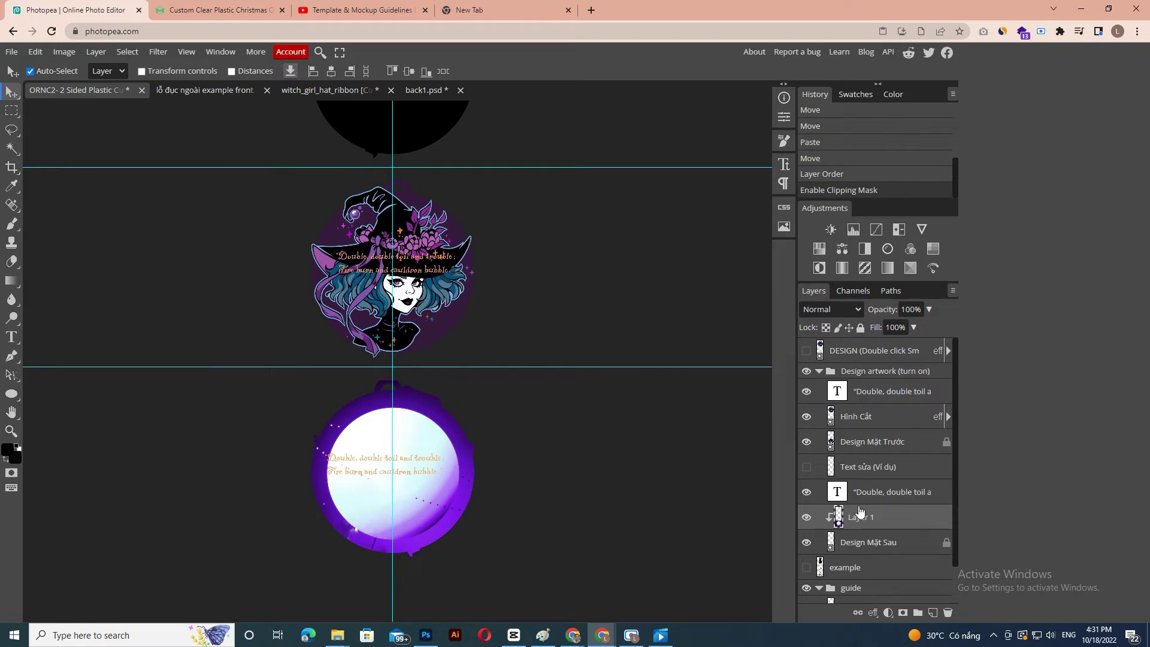
pyautogui.click(881, 486)
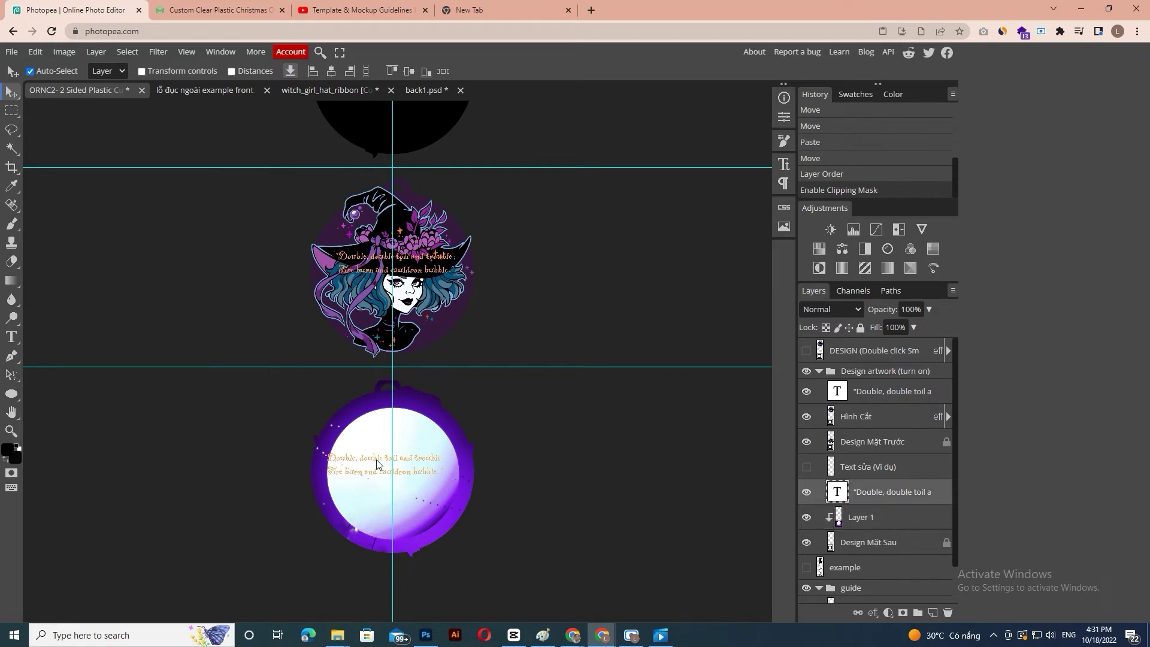
pyautogui.moveTo(377, 459); pyautogui.dragTo(386, 476)
# Replace the back-side quote with 'The universe is full of magical things…', broken onto three lines.
pyautogui.press('t')
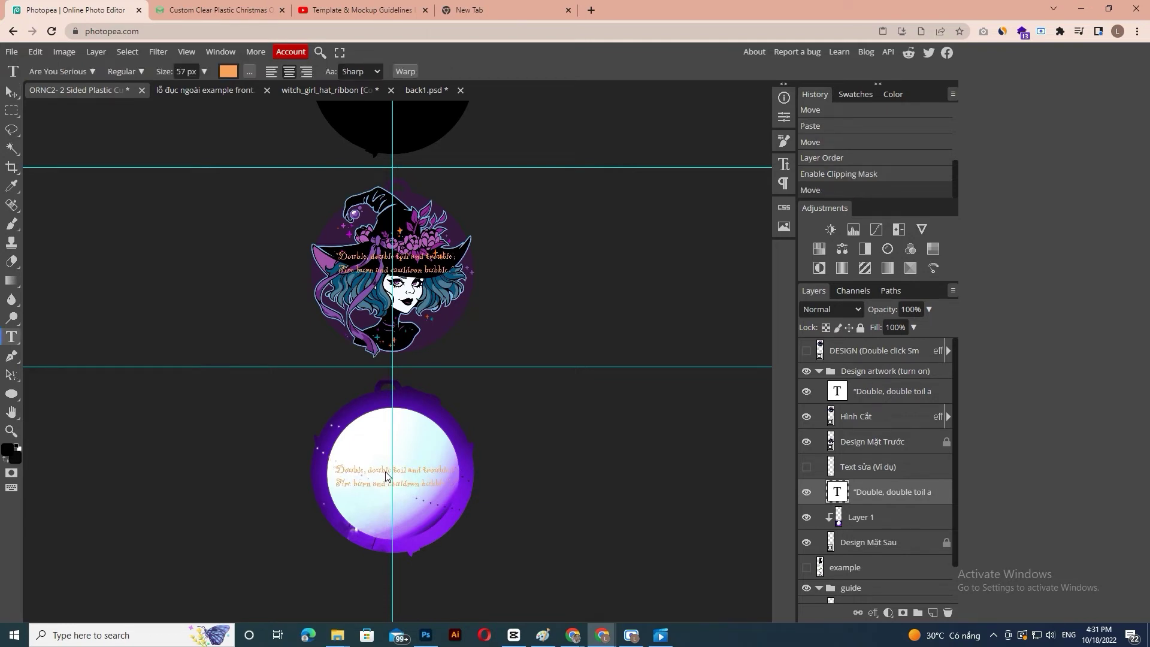
pyautogui.click(386, 476)
pyautogui.hotkey('ctrl', 'a')
pyautogui.write('"The world turned upside down — a good way for one black velvet night."')
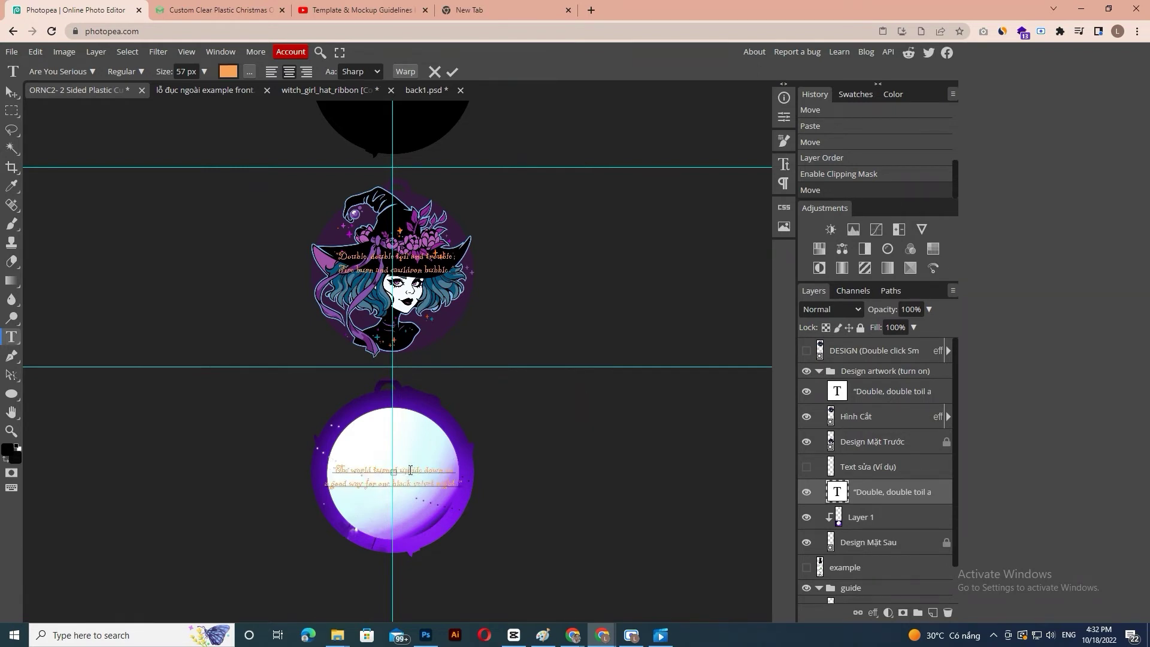
pyautogui.hotkey('ctrl', 'a')
pyautogui.write('is full of magical things patiently waiting for our wits to')
pyautogui.hotkey('ctrl', 'a')
pyautogui.write('The universe is full of magical things patiently waiting for our wits to grow sharper')
pyautogui.click(422, 486)
pyautogui.press('Return')
# Colour the whole quote black and commit the text edit.
pyautogui.hotkey('ctrl', 'a')
pyautogui.click(228, 71)
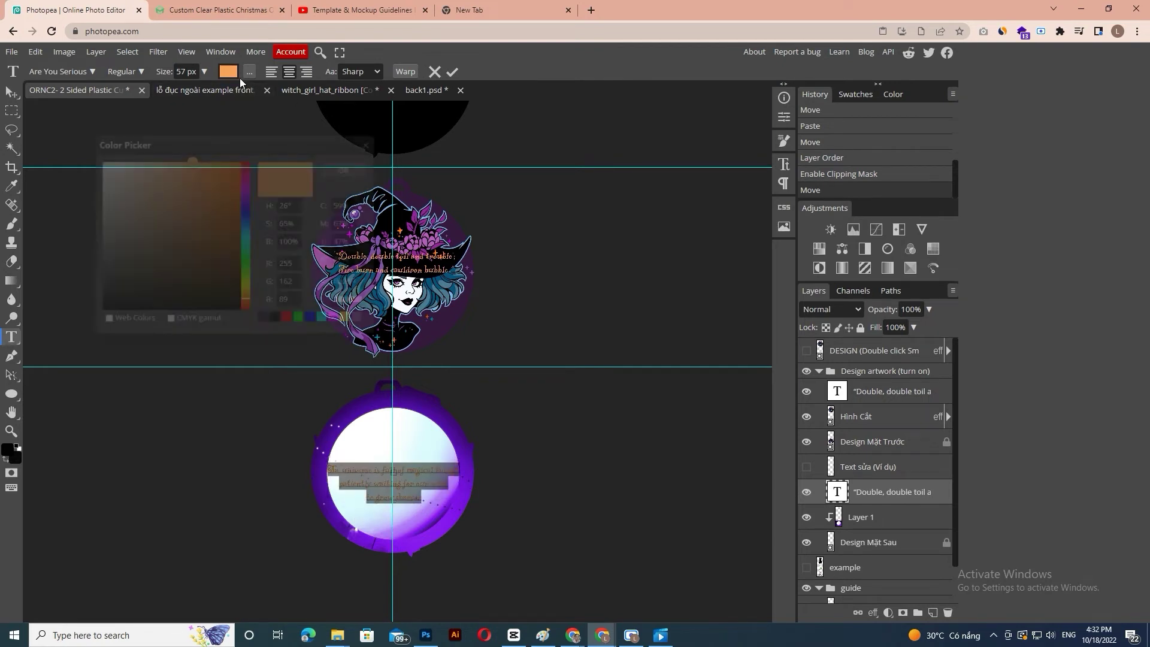
pyautogui.click(399, 212)
pyautogui.click(348, 168)
pyautogui.click(895, 502)
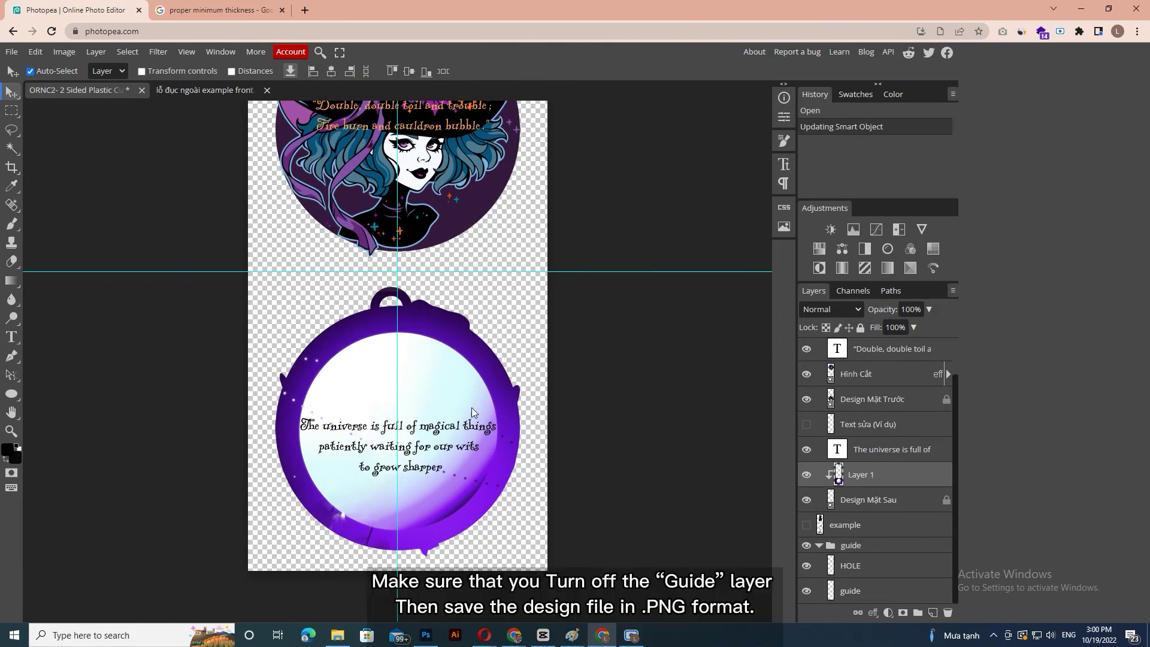
pyautogui.scroll(3, 467, 419)
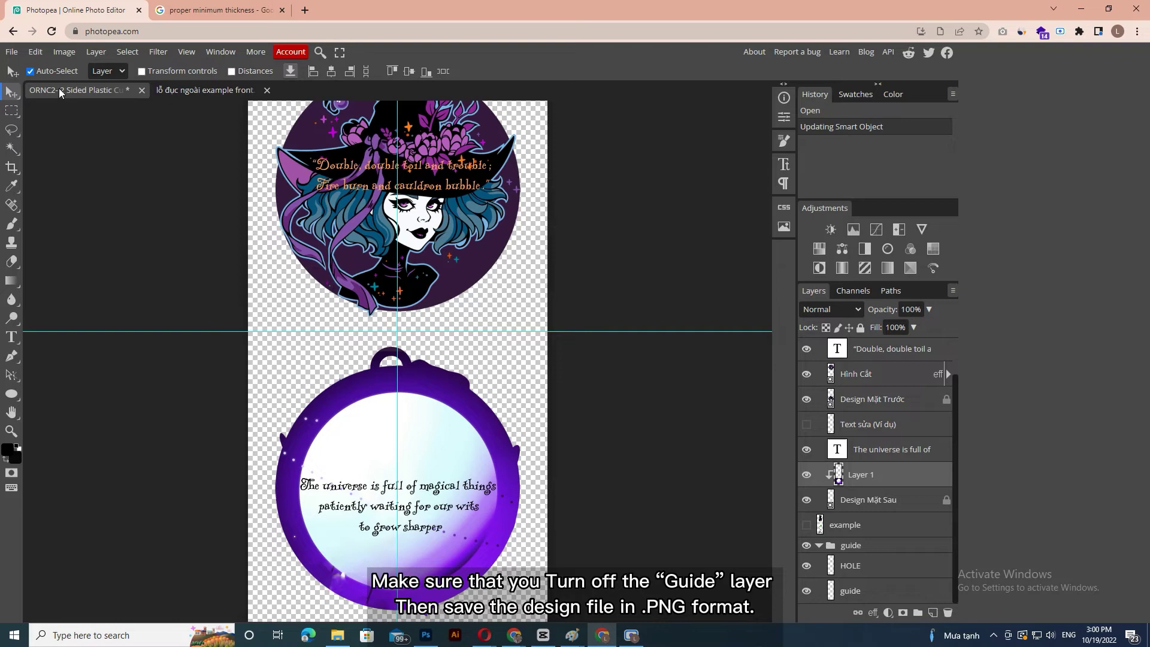
# Bring up the PNG export (Save for web) and trim the file name to ORNC2-.
pyautogui.click(13, 53)
pyautogui.moveTo(74, 209)
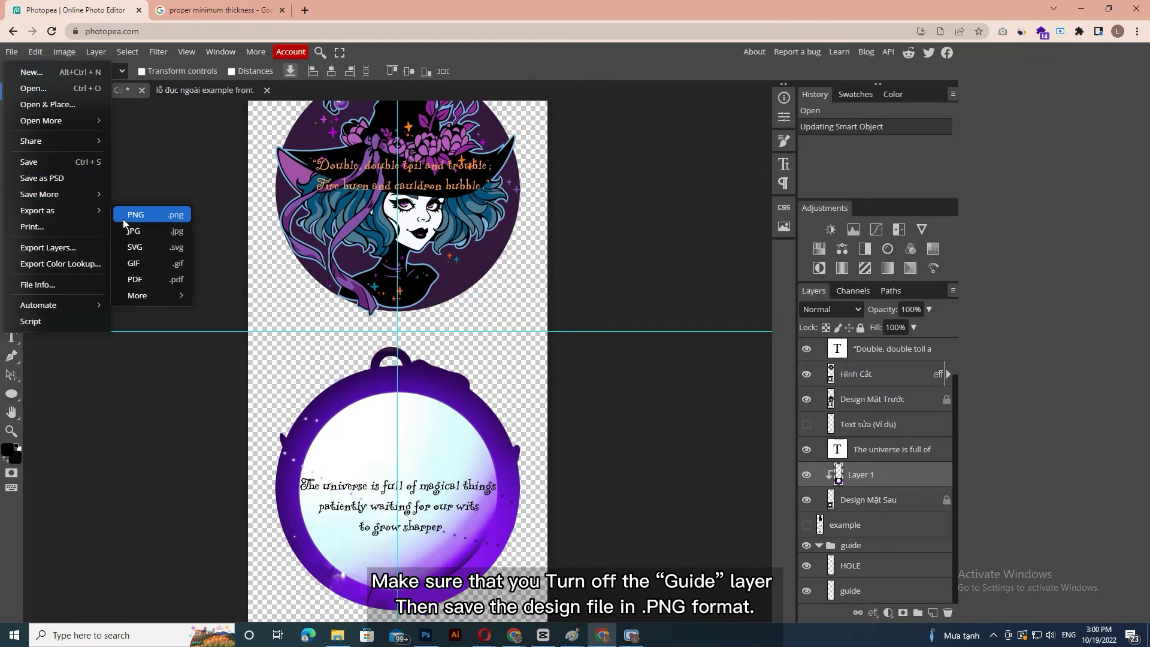
pyautogui.click(157, 214)
pyautogui.moveTo(216, 269); pyautogui.dragTo(264, 206)
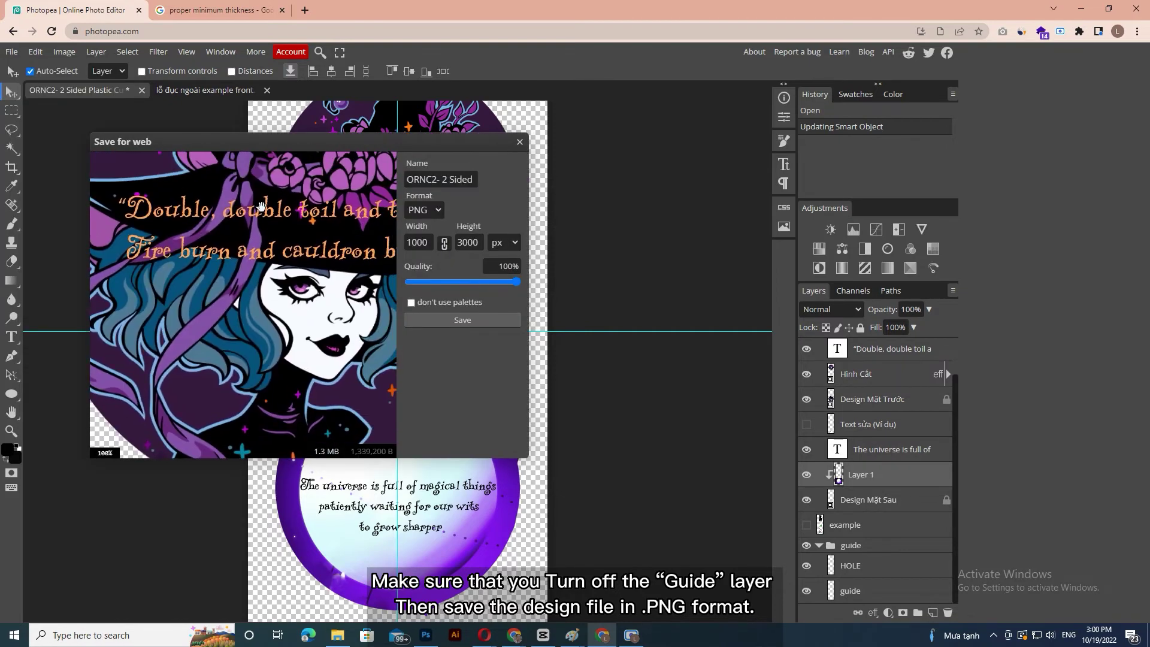
pyautogui.click(450, 179)
pyautogui.press('BackSpace')
pyautogui.press('BackSpace')
pyautogui.hotkey('shift', 'End')
pyautogui.press('BackSpace')
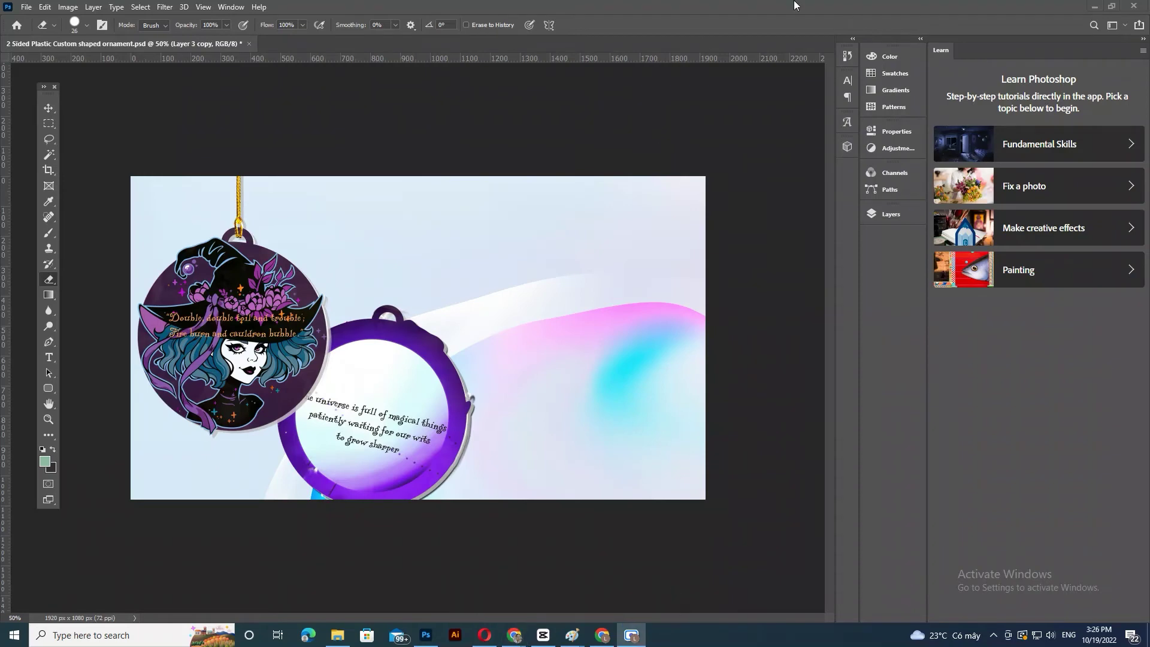
# Open MOCKUP_2 Sided Plastic Custom shaped ornament Original.psd and show its Layers panel.
pyautogui.click(26, 7)
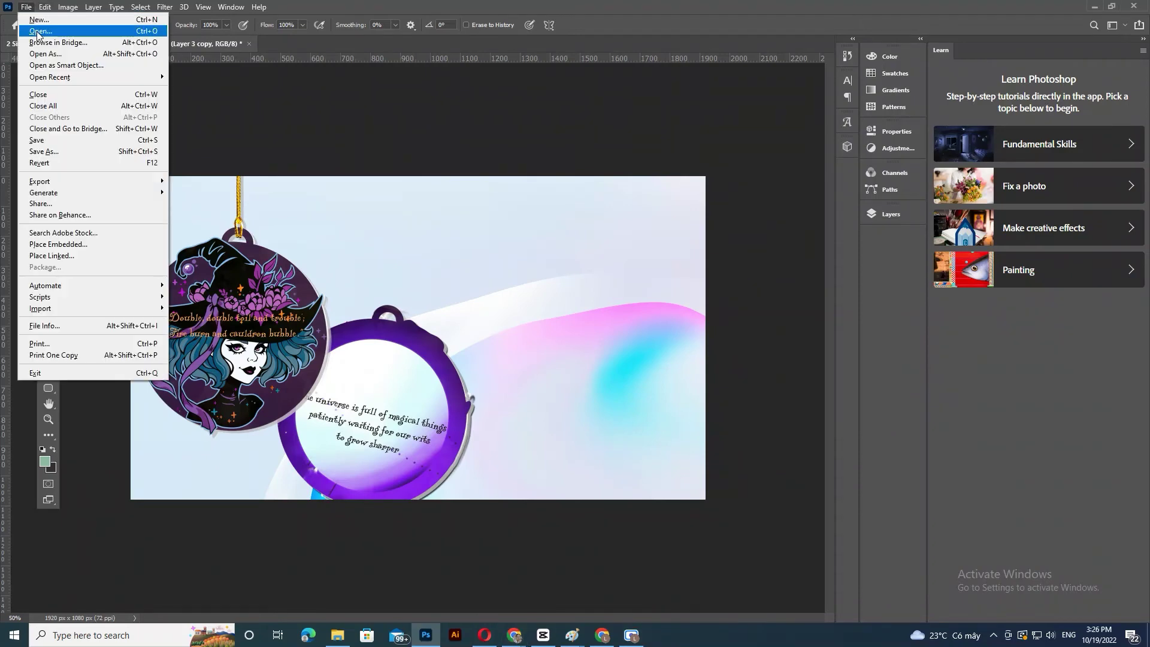
pyautogui.click(39, 31)
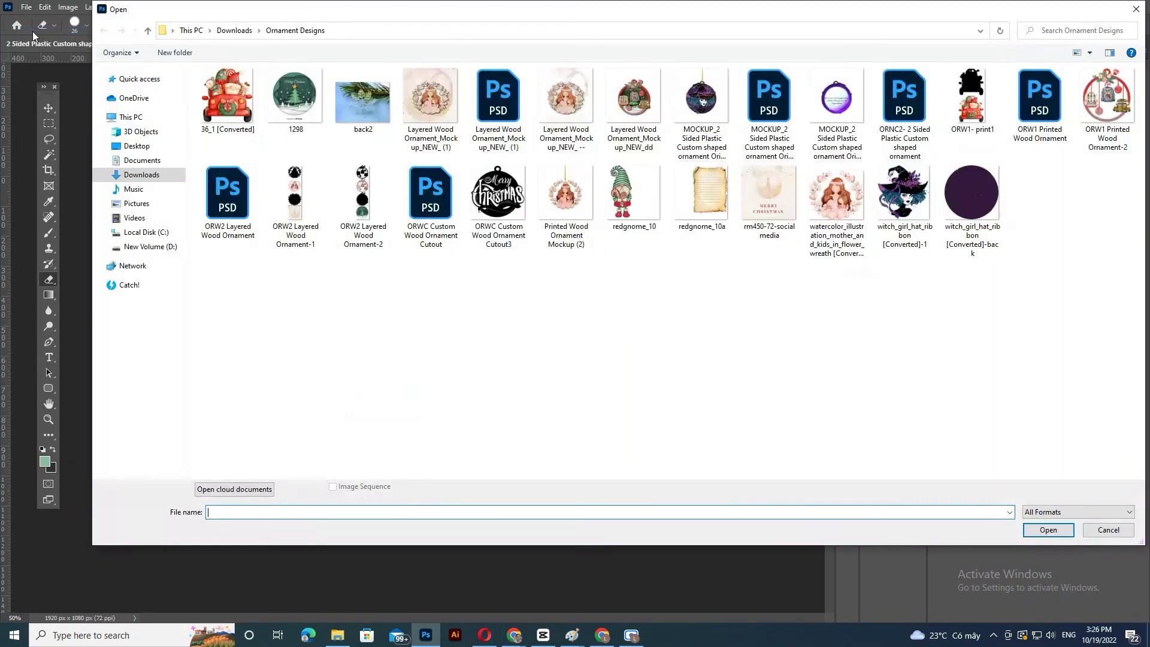
pyautogui.doubleClick(756, 103)
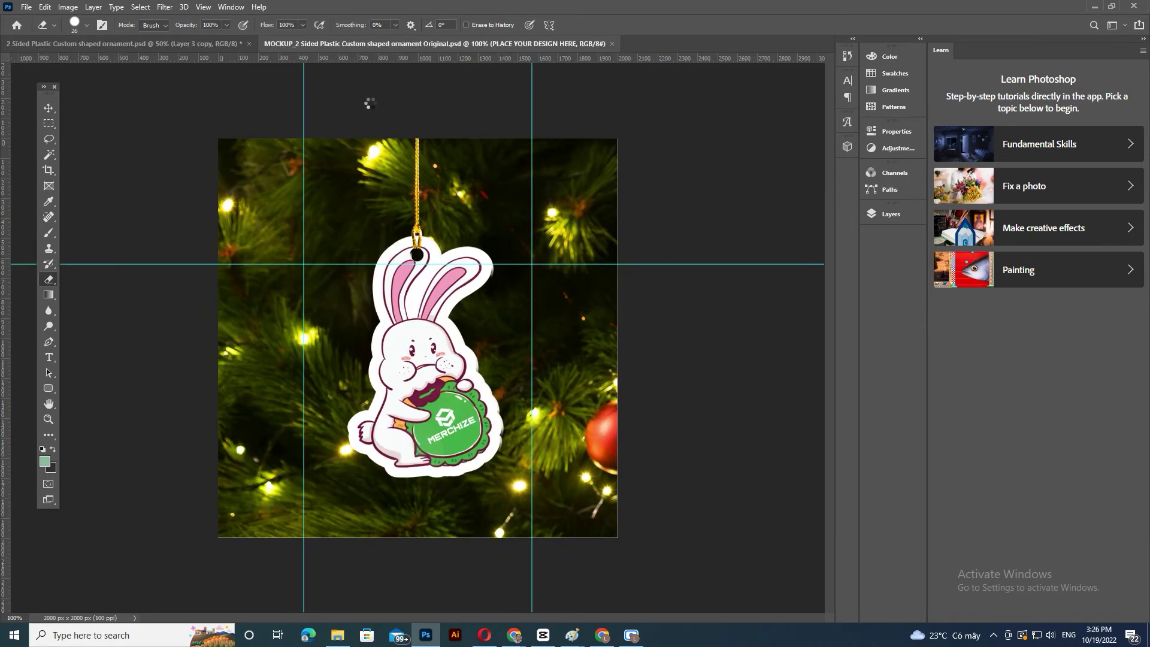
pyautogui.click(889, 216)
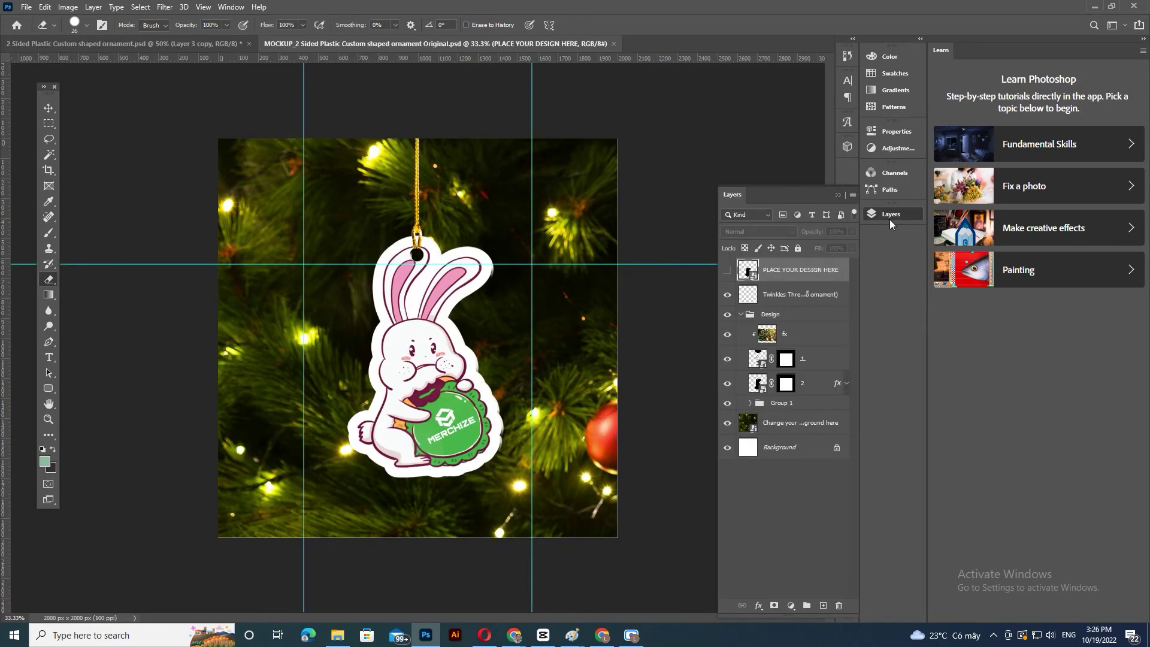
# Place the witch print PNG in the PLACE YOUR DESIGN HERE placeholder, hide the example layer, and save.
pyautogui.doubleClick(753, 274)
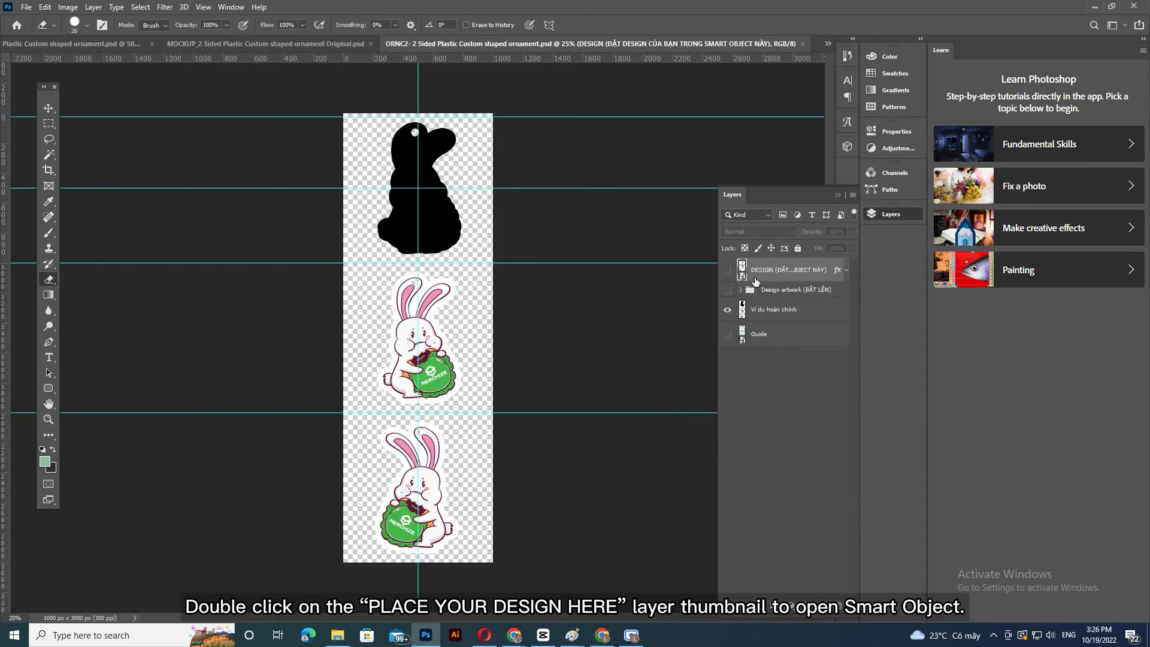
pyautogui.click(33, 7)
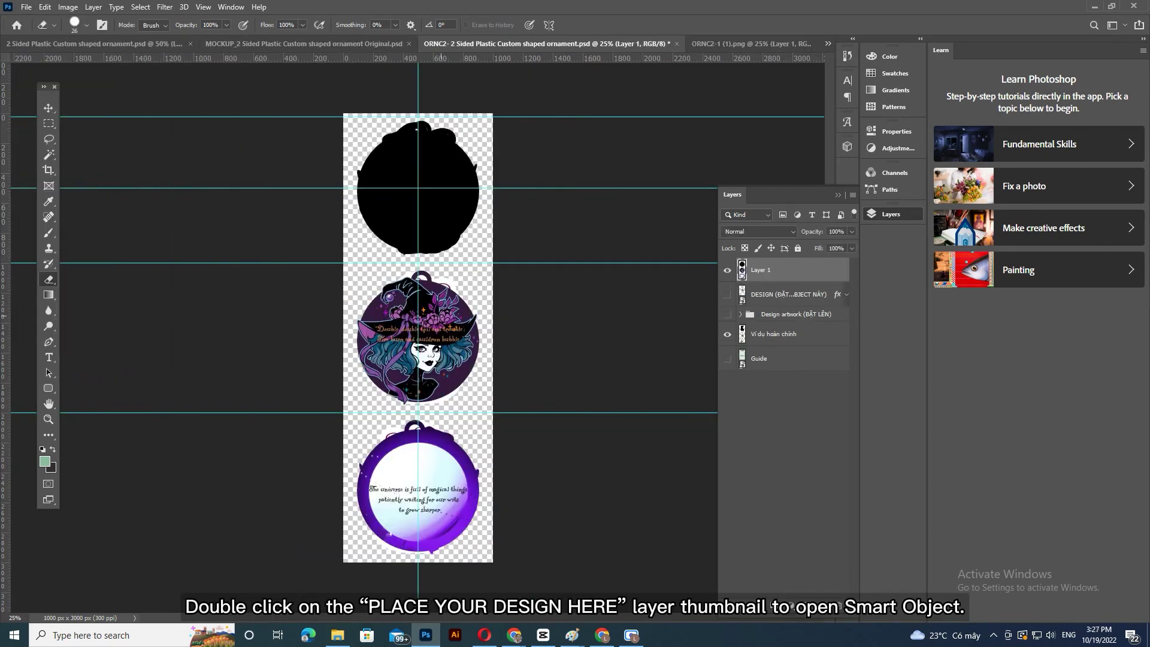
pyautogui.click(727, 334)
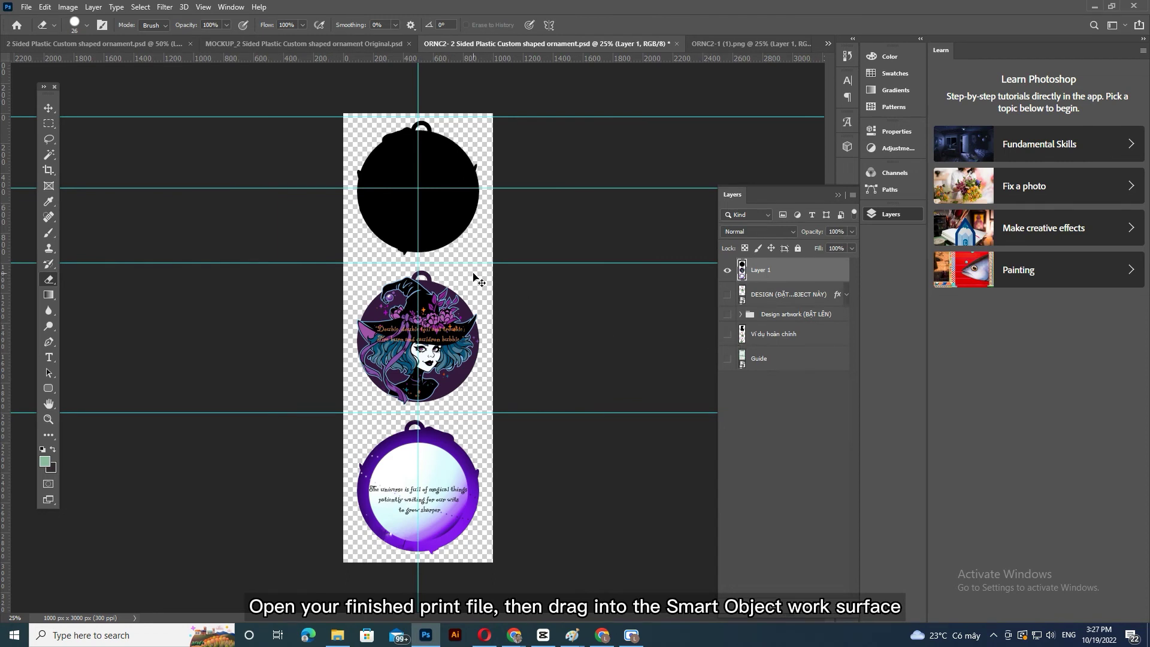
pyautogui.hotkey('ctrl', 's')
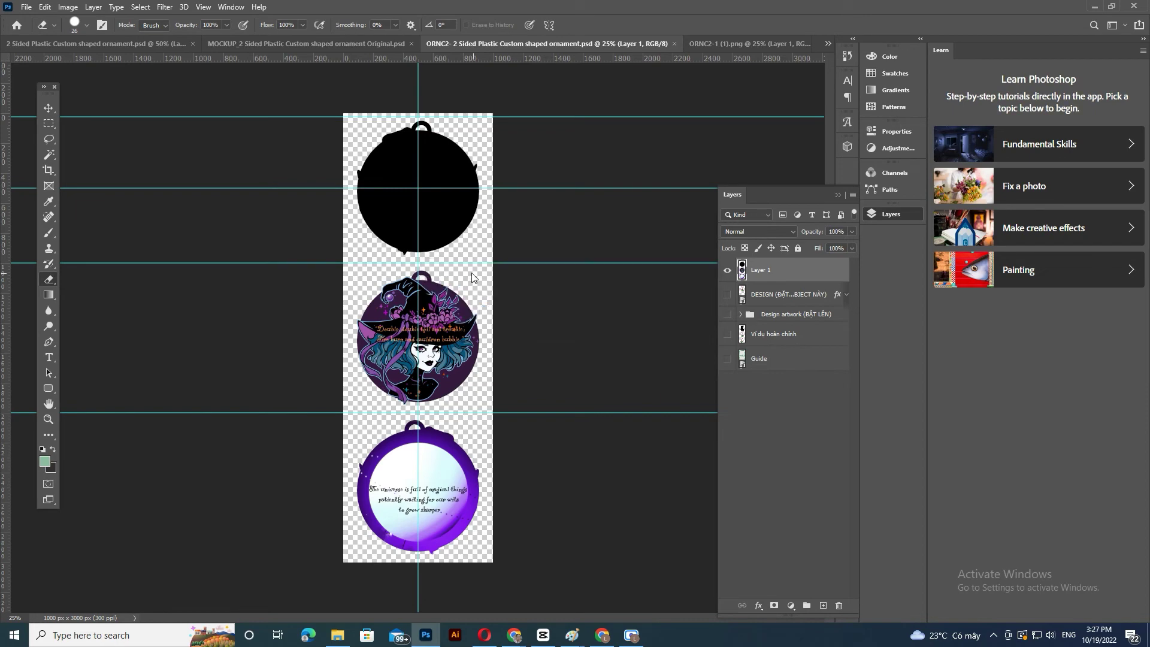
pyautogui.click(325, 44)
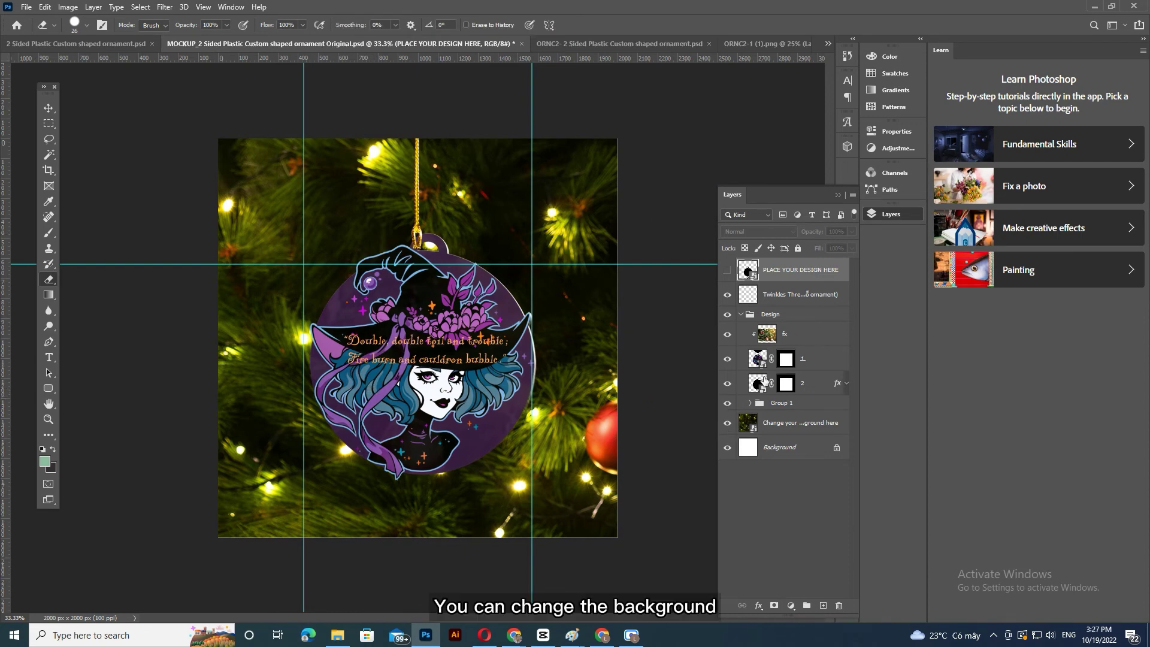
# Hide the Twinkles Thread string and select the 'Change your background here' layer.
pyautogui.click(727, 296)
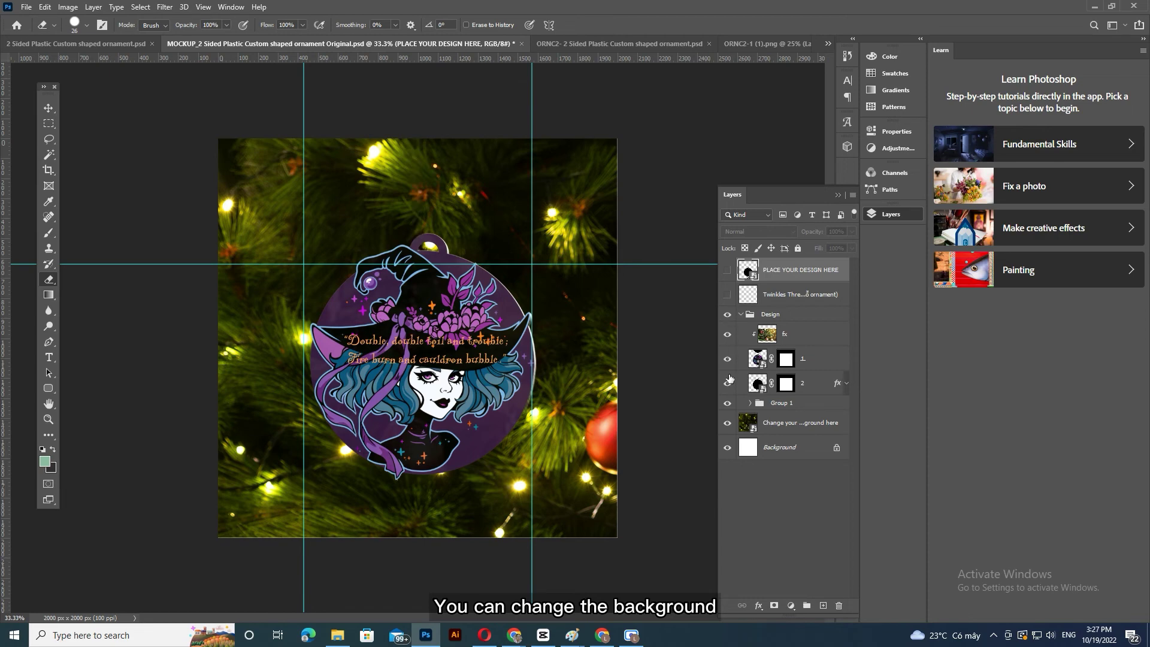
pyautogui.click(728, 405)
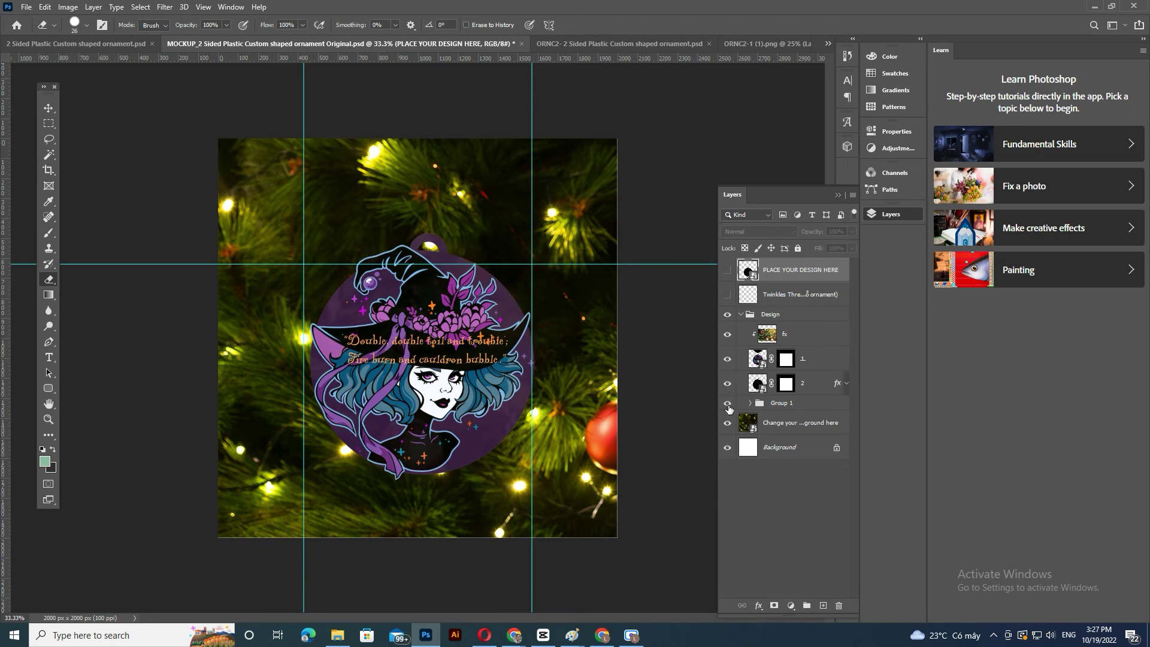
pyautogui.click(728, 405)
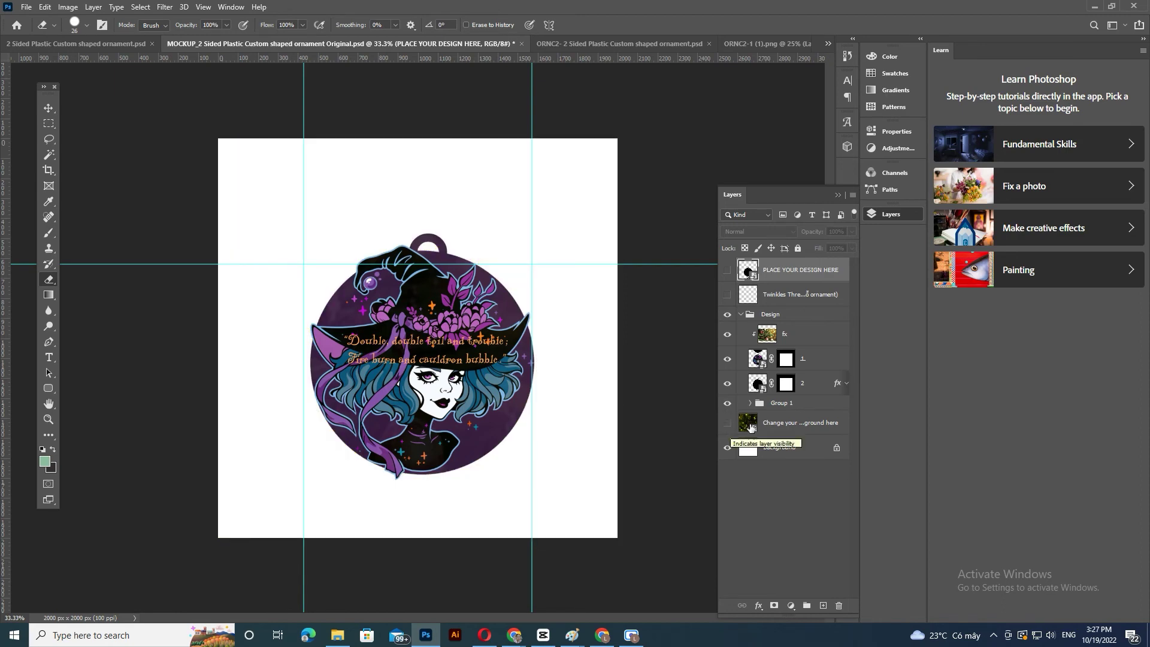
pyautogui.click(750, 428)
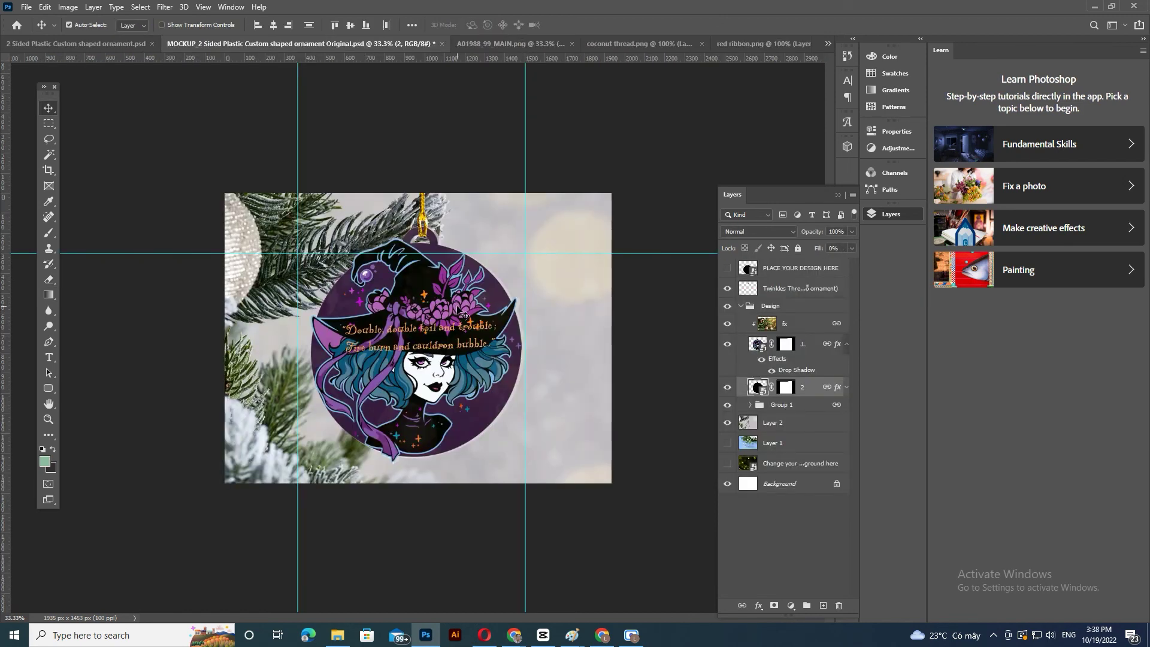
# Paste the red ribbon bow and position it at the ornament's hanger hole.
pyautogui.hotkey('ctrl', 'v')
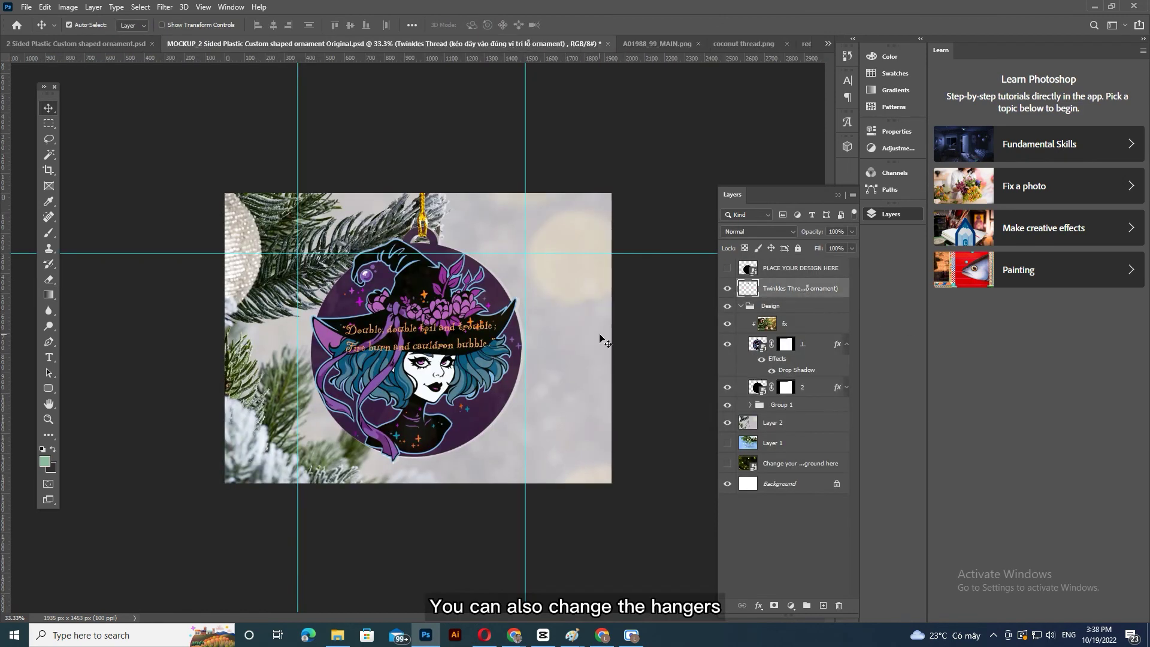
pyautogui.moveTo(426, 329); pyautogui.dragTo(435, 198)
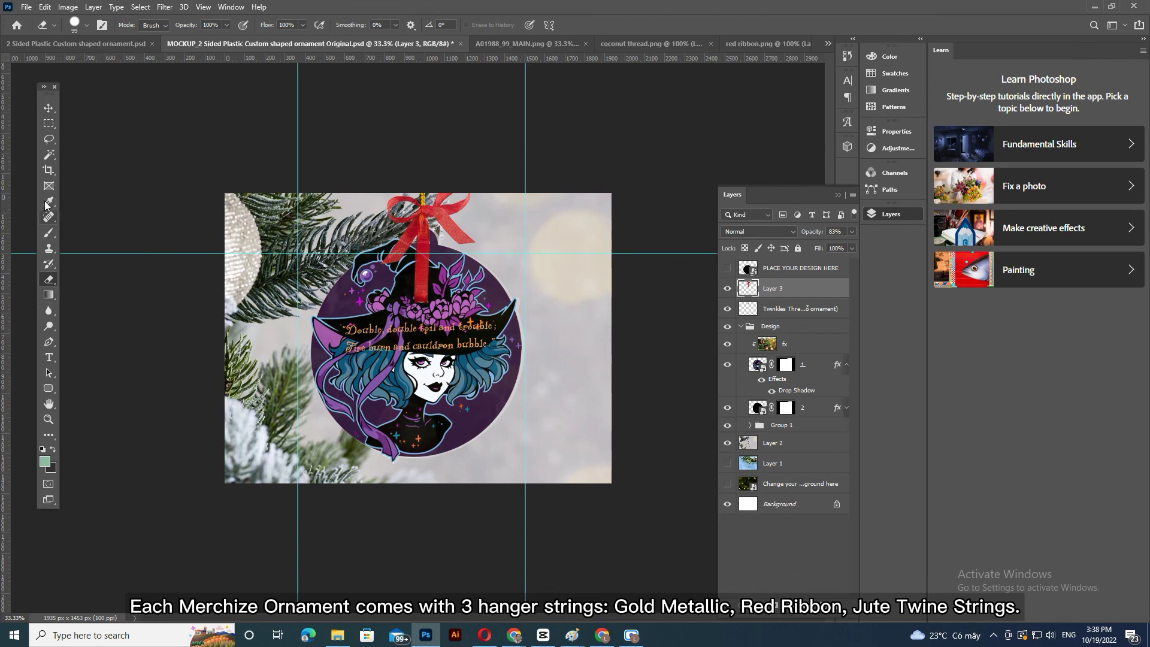
pyautogui.click(49, 139)
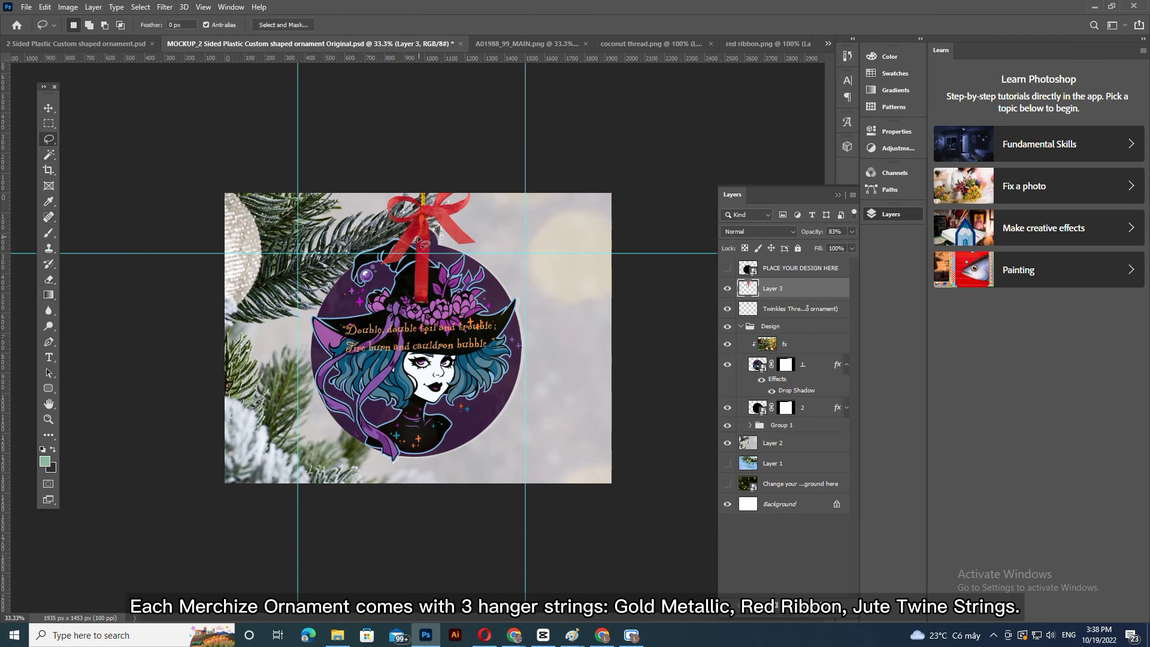